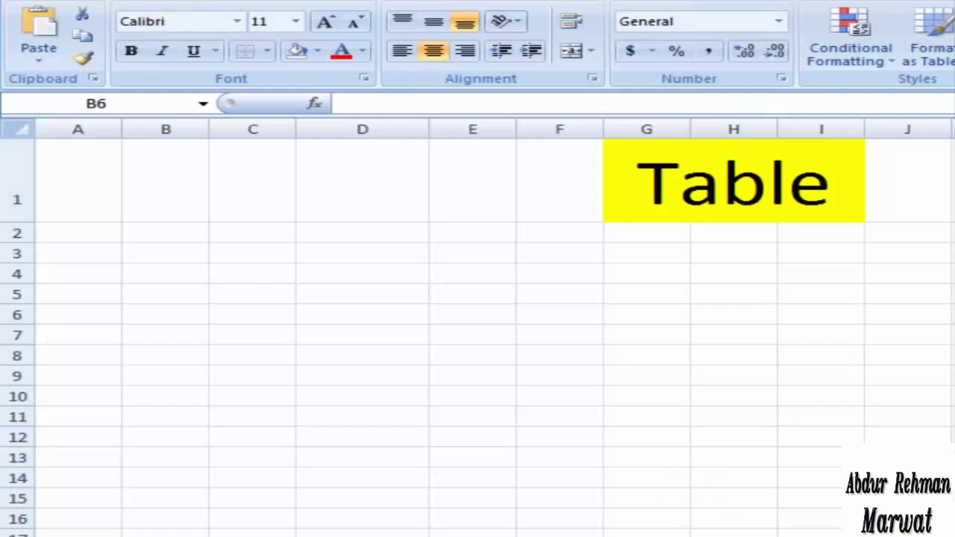
Step: Step through the undo history until the Sr#, Year, Candidate and Votes data is restored in B3:E6
{"action": "key", "text": "ctrl+z"}
{"action": "key", "text": "ctrl+z"}
{"action": "key", "text": "ctrl+z"}
{"action": "key", "text": "ctrl+z"}
{"action": "key", "text": "ctrl+z"}
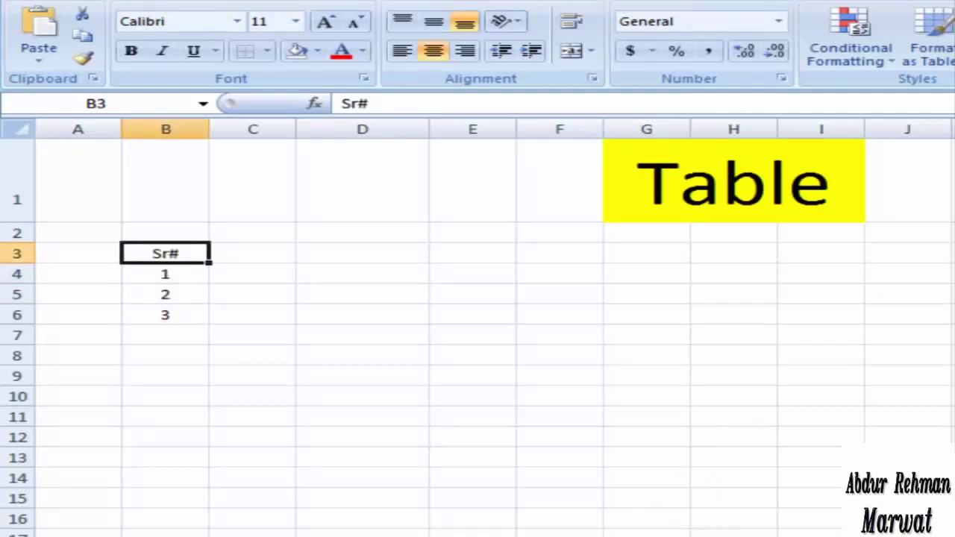
{"action": "key", "text": "ctrl+y"}
{"action": "key", "text": "ctrl+y"}
{"action": "key", "text": "ctrl+y"}
{"action": "key", "text": "ctrl+y"}
{"action": "key", "text": "ctrl+y"}
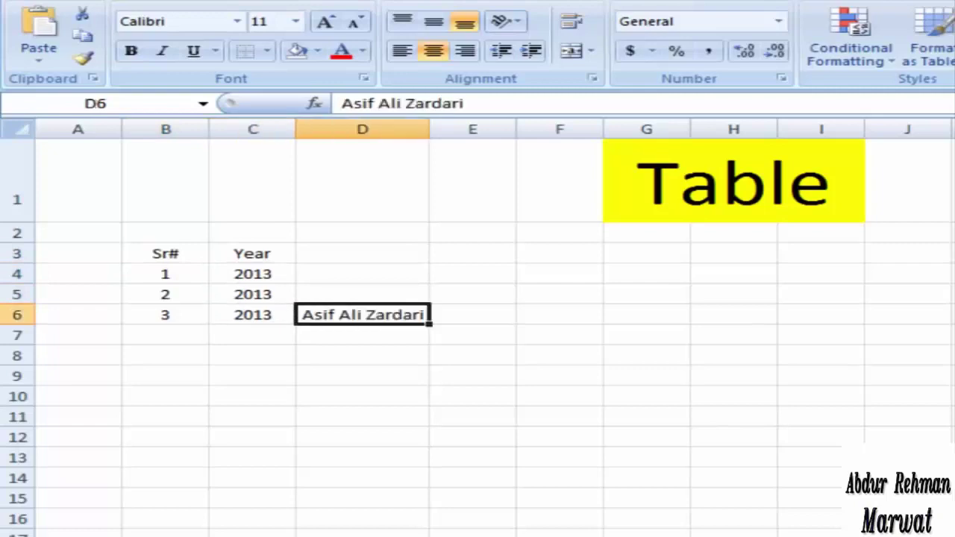
{"action": "key", "text": "ctrl+y"}
{"action": "key", "text": "ctrl+y"}
{"action": "key", "text": "ctrl+y"}
{"action": "key", "text": "ctrl+y"}
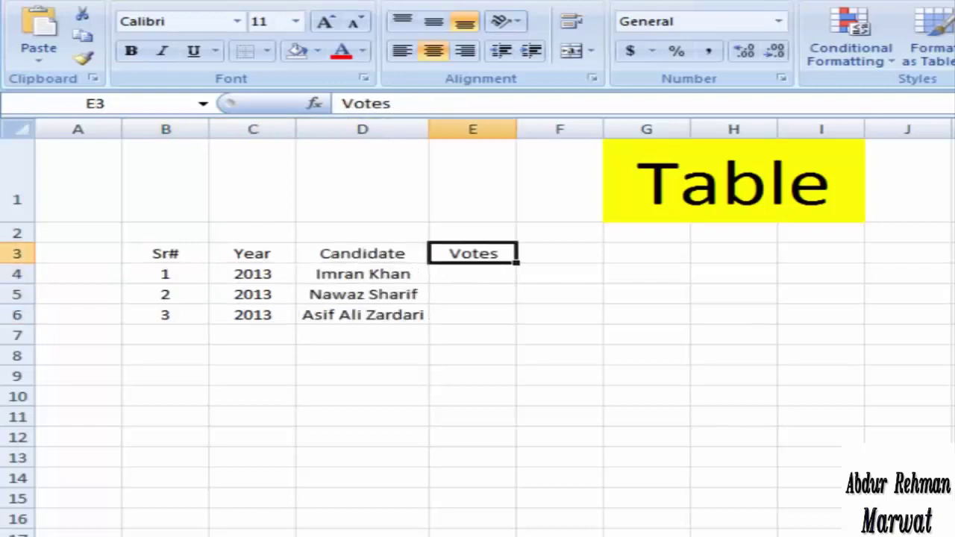
{"action": "key", "text": "ctrl+y"}
{"action": "key", "text": "ctrl+y"}
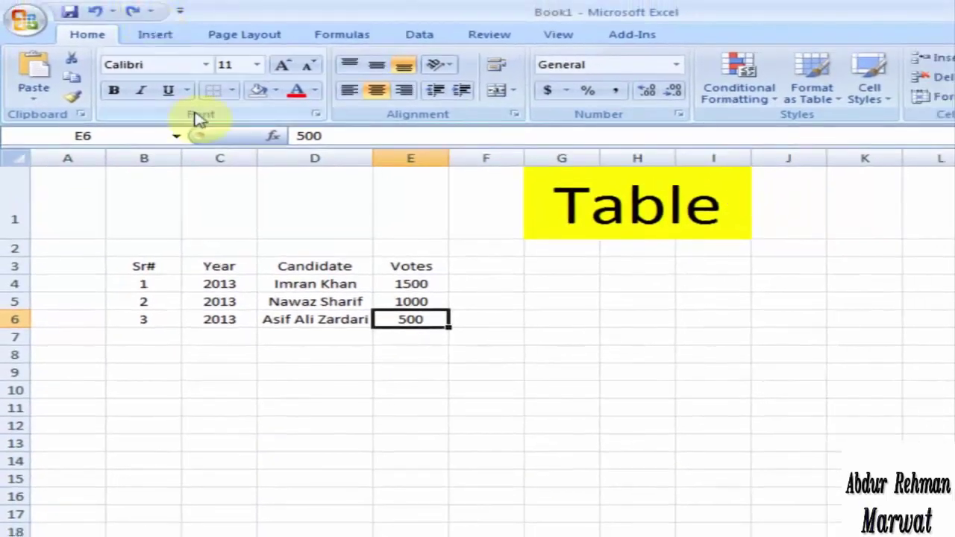
Step: Start creating a table from the voting data and move the Create Table dialog clear of the cells
{"action": "left_click", "coordinate": [165, 41]}
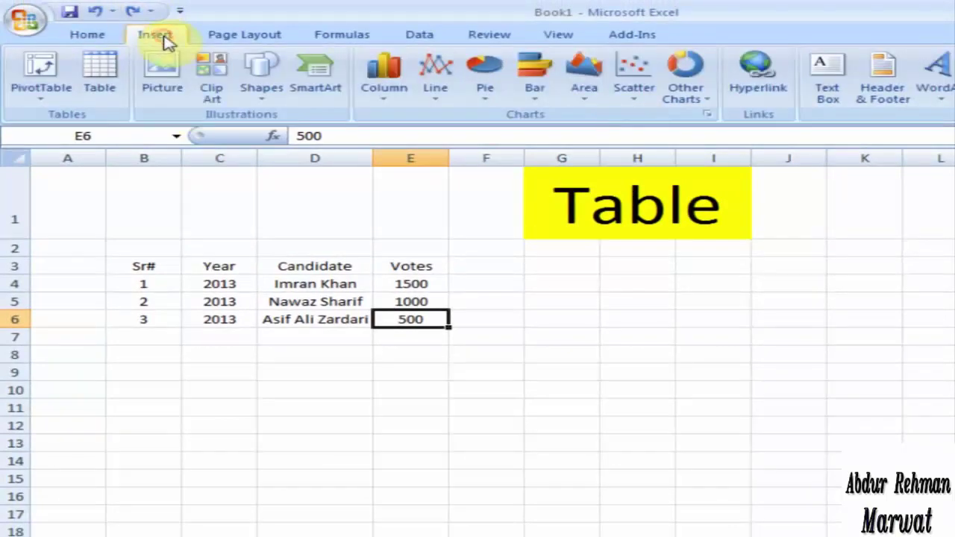
{"action": "left_click", "coordinate": [108, 85]}
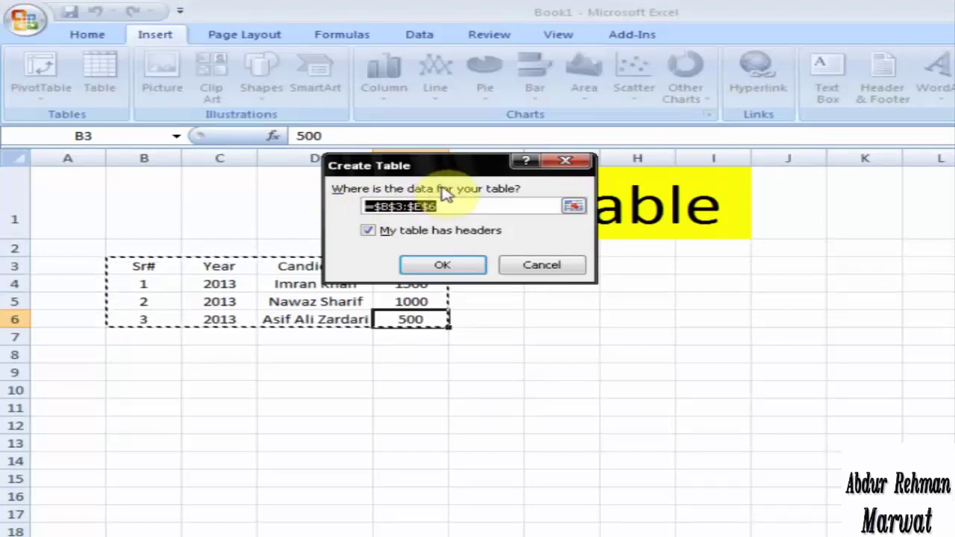
{"action": "left_click_drag", "start_coordinate": [424, 167], "coordinate": [586, 202]}
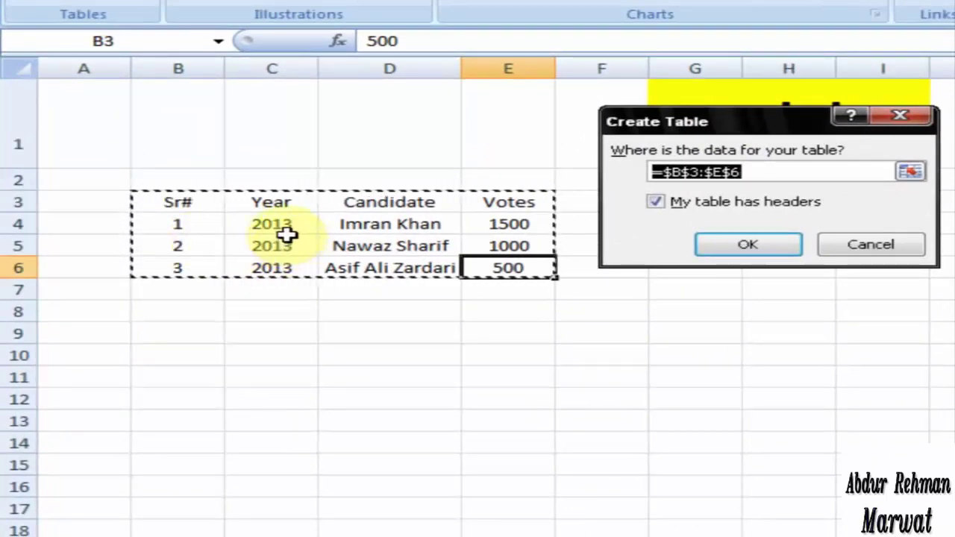
Step: Try B3:C6 as the table's data range and switch the table headers option off and on
{"action": "left_click_drag", "start_coordinate": [192, 207], "coordinate": [244, 267]}
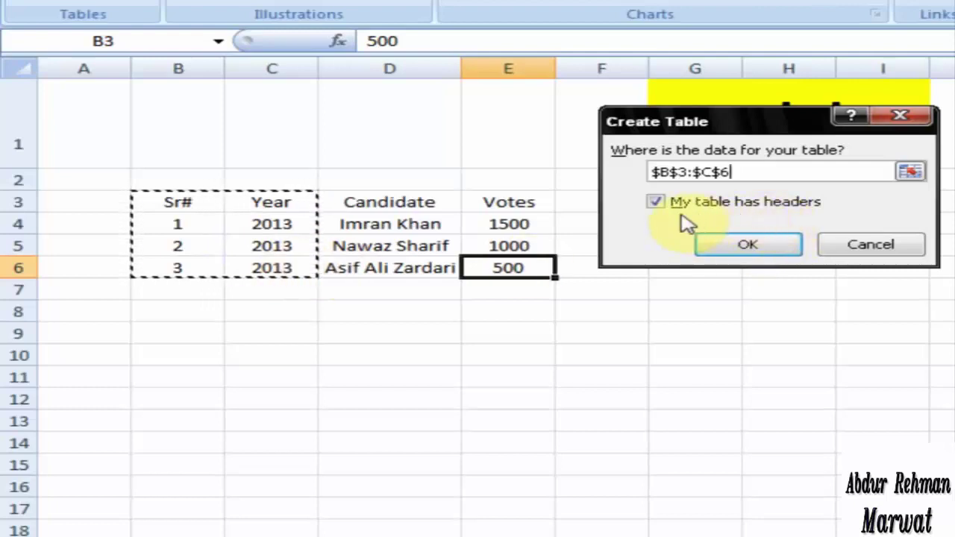
{"action": "left_click", "coordinate": [661, 204]}
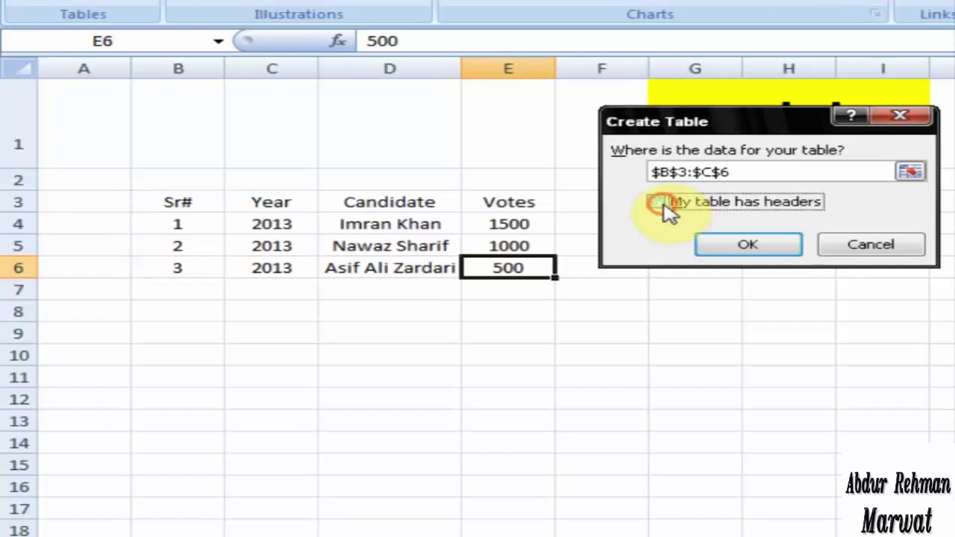
{"action": "left_click", "coordinate": [661, 204]}
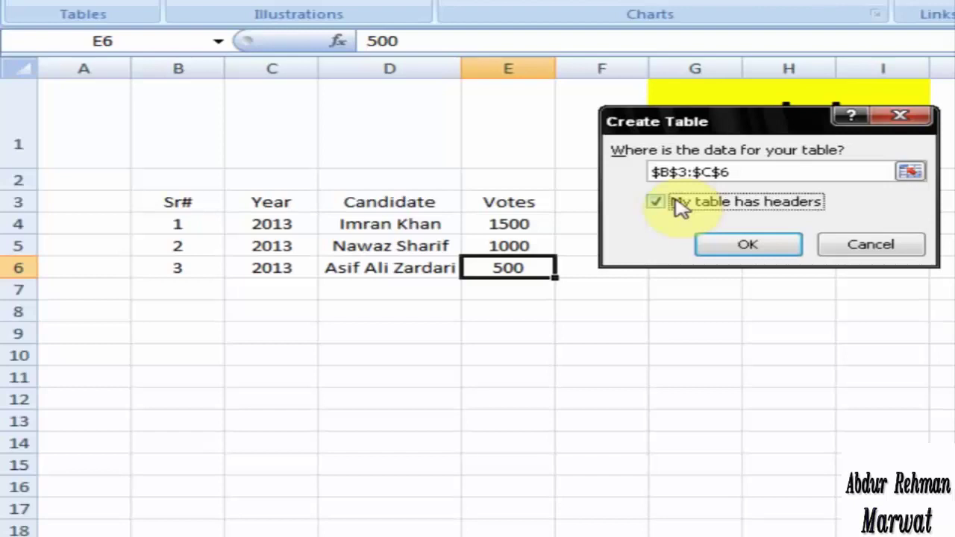
Step: Set the data range to B3:E6 and create the table with headers
{"action": "left_click", "coordinate": [738, 173]}
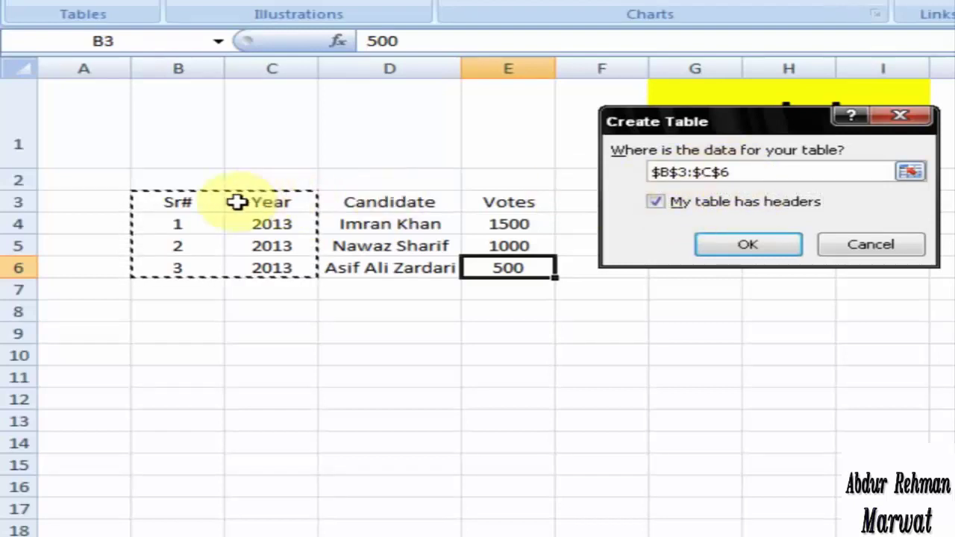
{"action": "left_click_drag", "start_coordinate": [196, 204], "coordinate": [493, 268]}
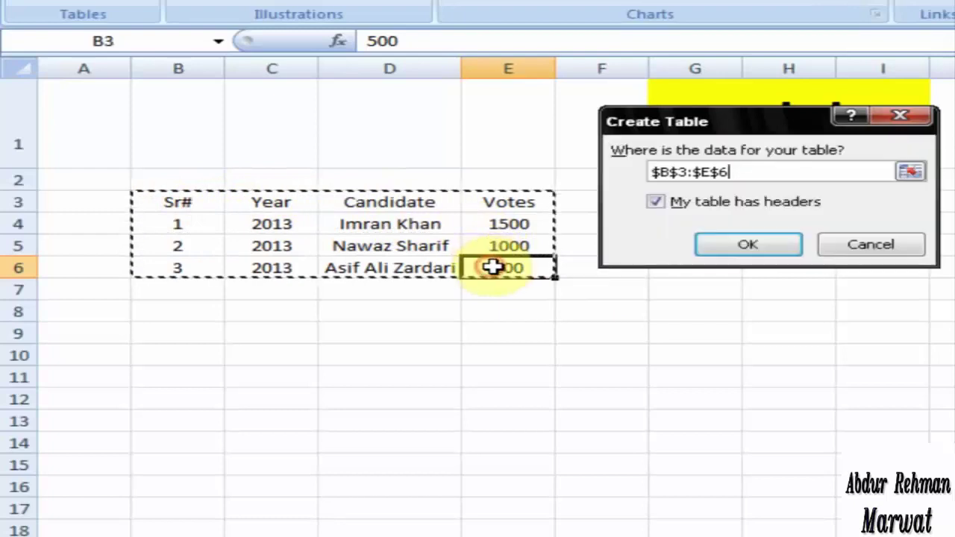
{"action": "left_click", "coordinate": [756, 252]}
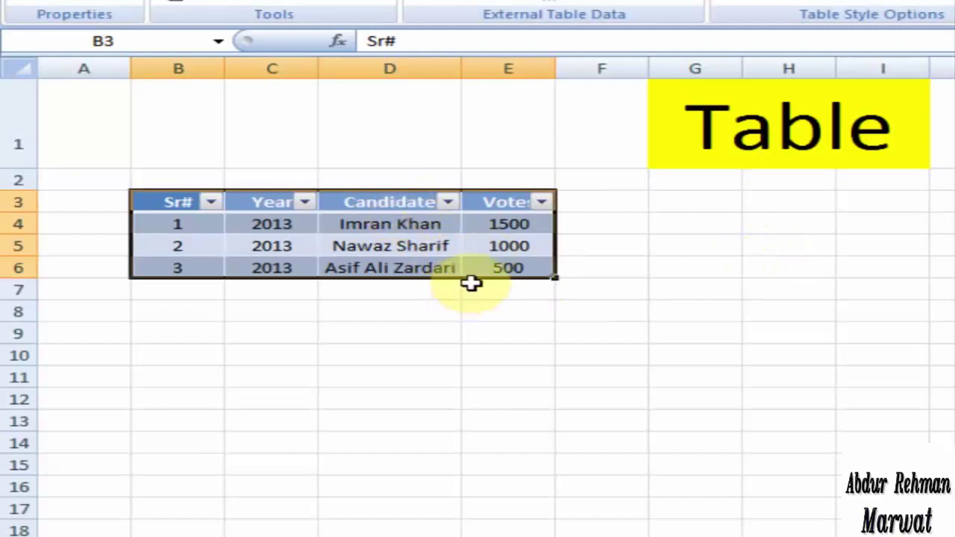
{"action": "left_click", "coordinate": [604, 295]}
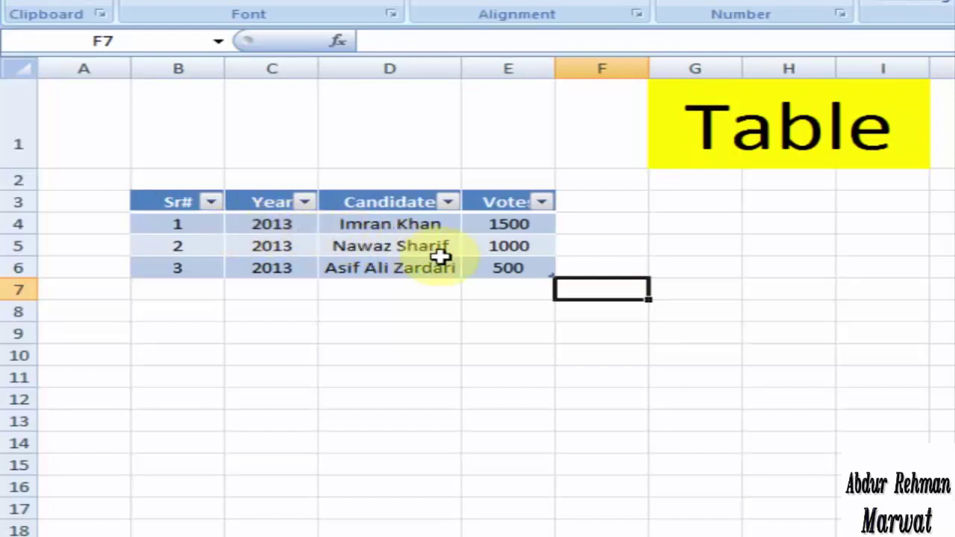
Step: Examine the sort and filter options in the Sr#, Year and Candidate column headers
{"action": "left_click", "coordinate": [213, 202]}
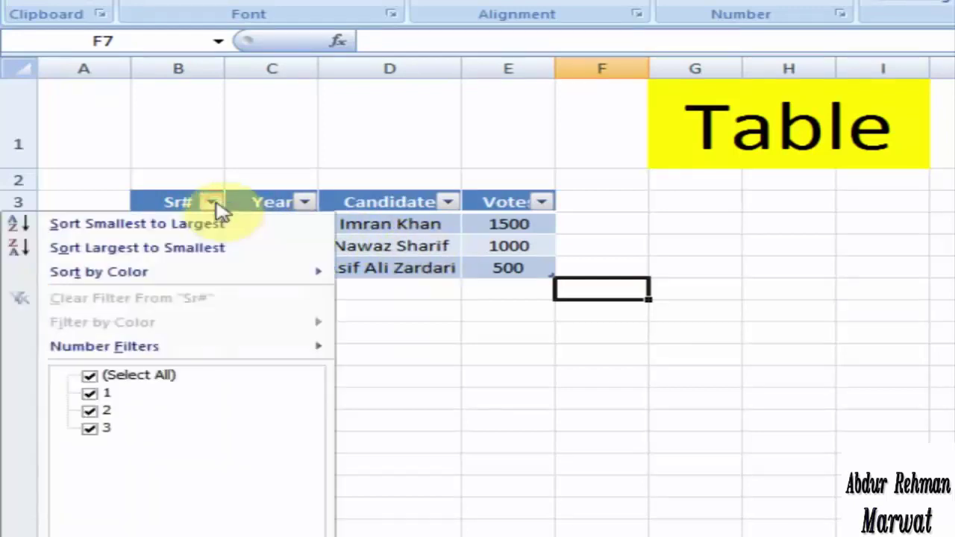
{"action": "left_click", "coordinate": [306, 203]}
{"action": "left_click", "coordinate": [307, 203]}
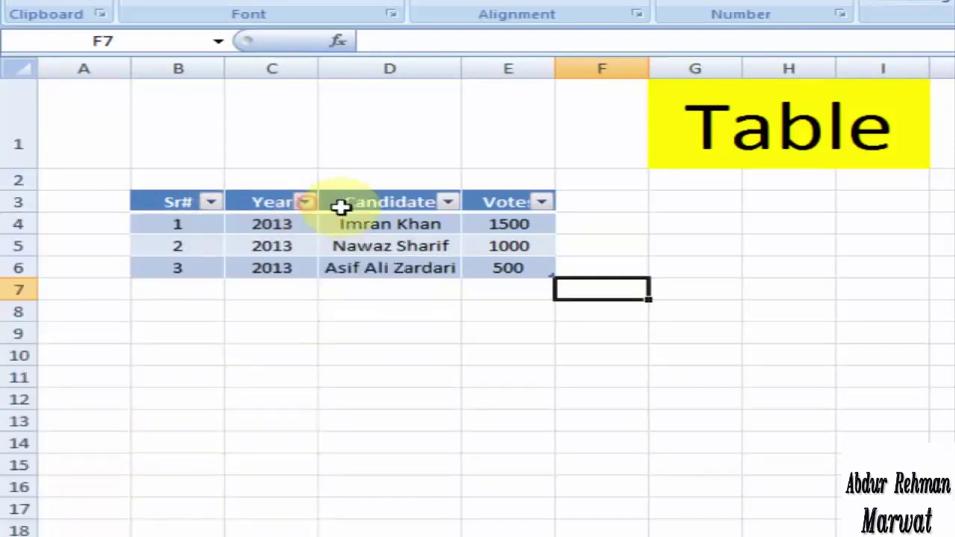
{"action": "left_click", "coordinate": [448, 204]}
{"action": "left_click", "coordinate": [449, 204]}
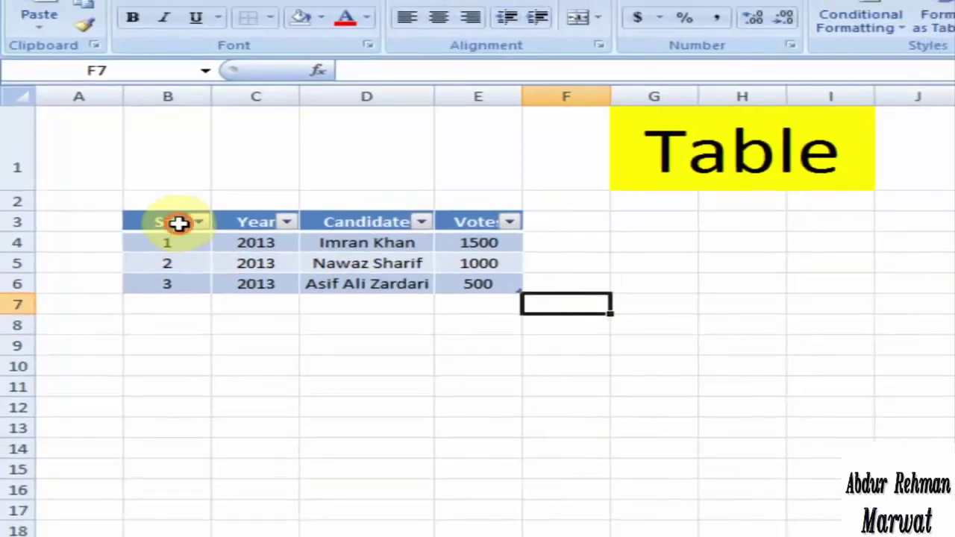
Step: Select the whole table in B3:E6 and rename it Votes
{"action": "left_click_drag", "start_coordinate": [189, 202], "coordinate": [288, 223]}
{"action": "left_click_drag", "start_coordinate": [246, 270], "coordinate": [417, 308]}
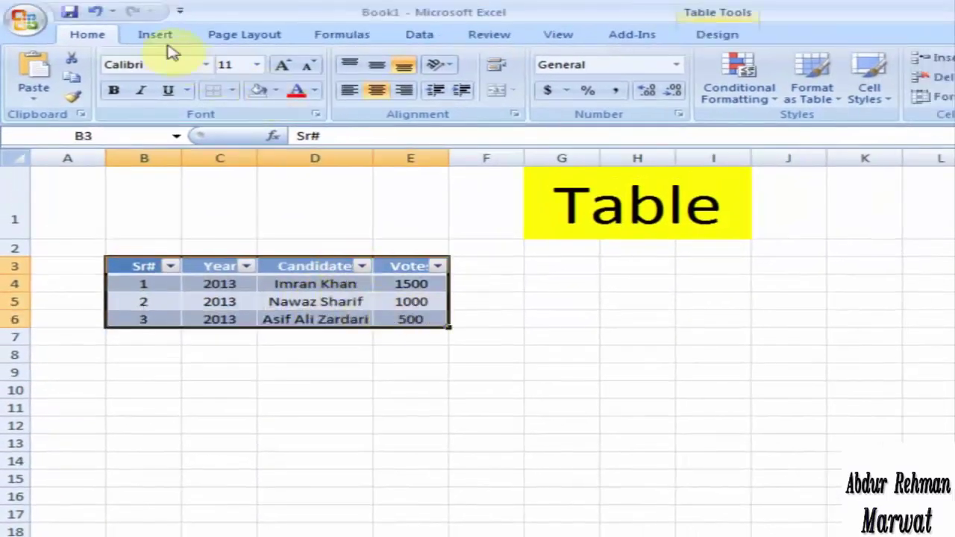
{"action": "left_click", "coordinate": [156, 34]}
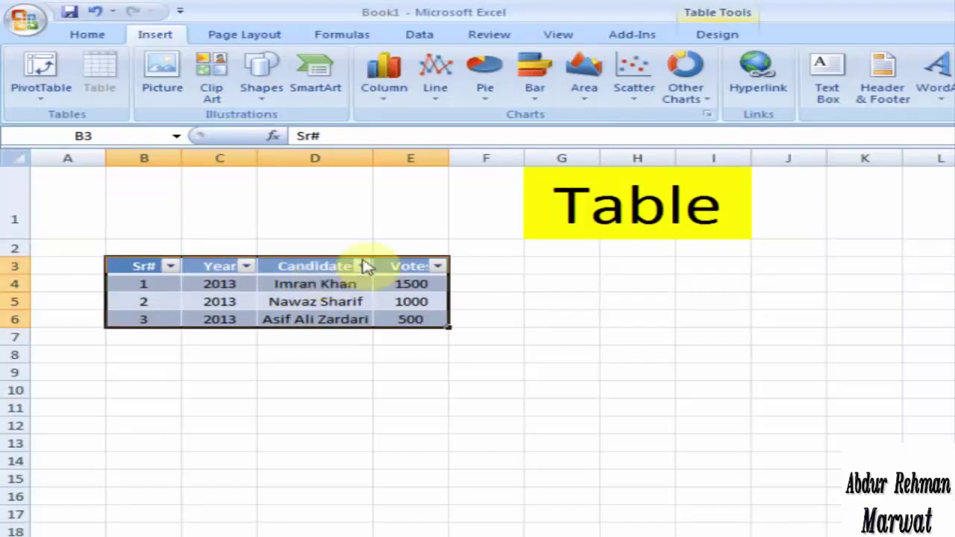
{"action": "left_click", "coordinate": [716, 35]}
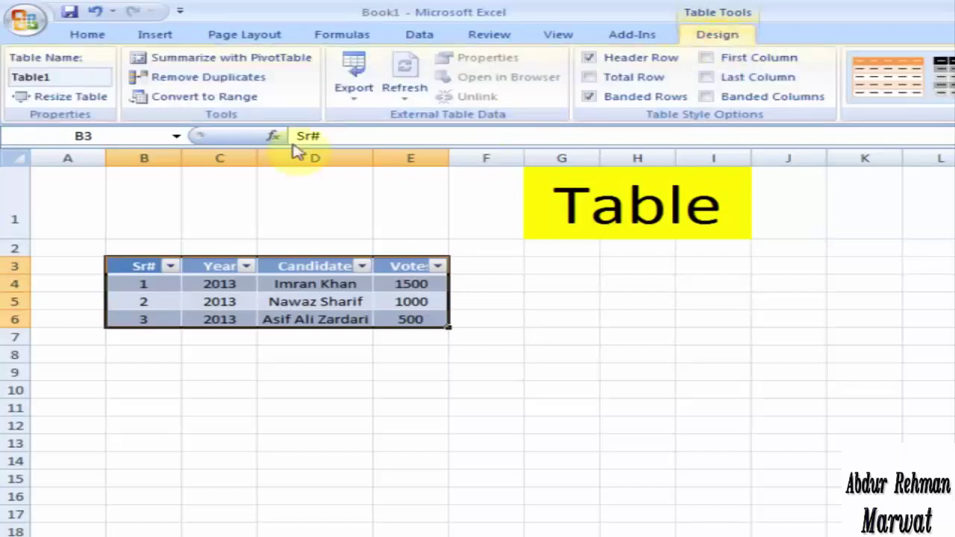
{"action": "double_click", "coordinate": [61, 78]}
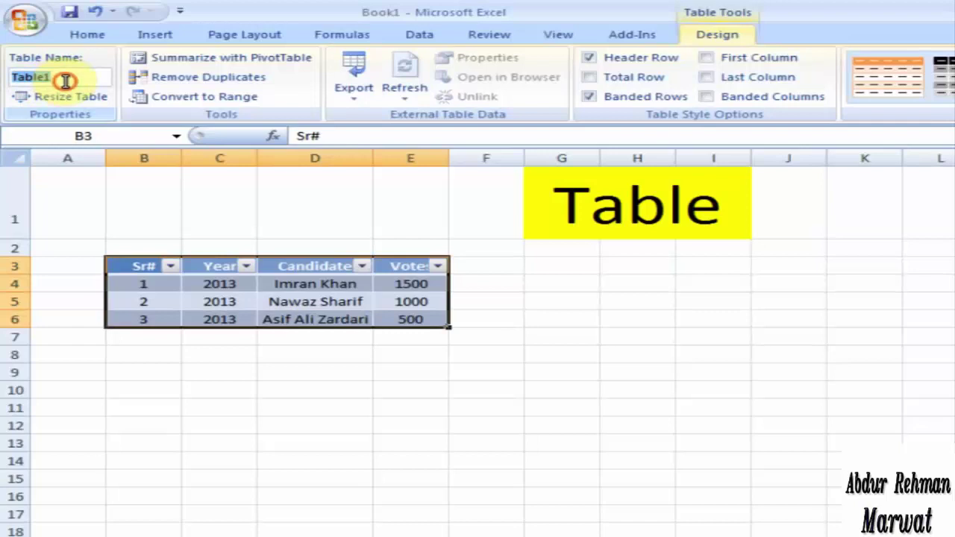
{"action": "left_click", "coordinate": [65, 80]}
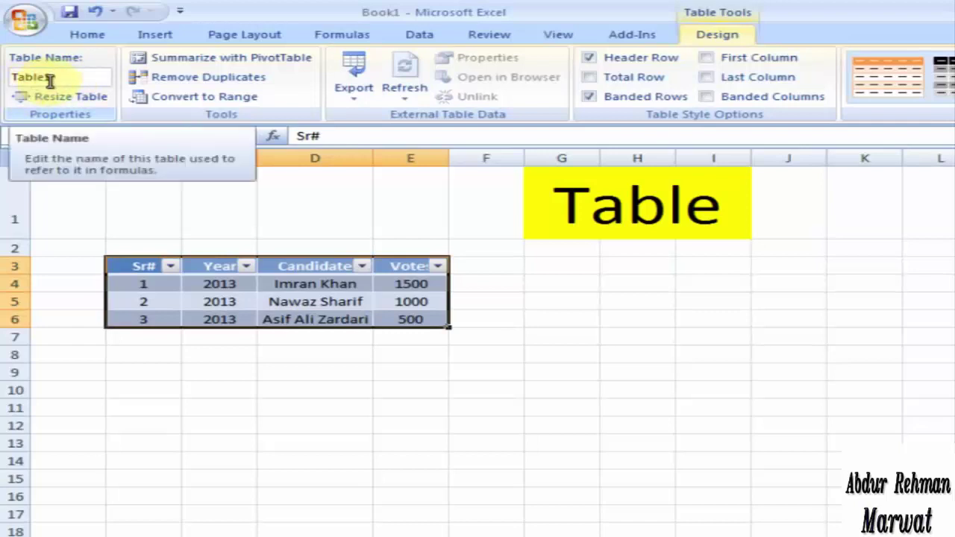
{"action": "key", "text": "BackSpace"}
{"action": "key", "text": "BackSpace"}
{"action": "key", "text": "BackSpace"}
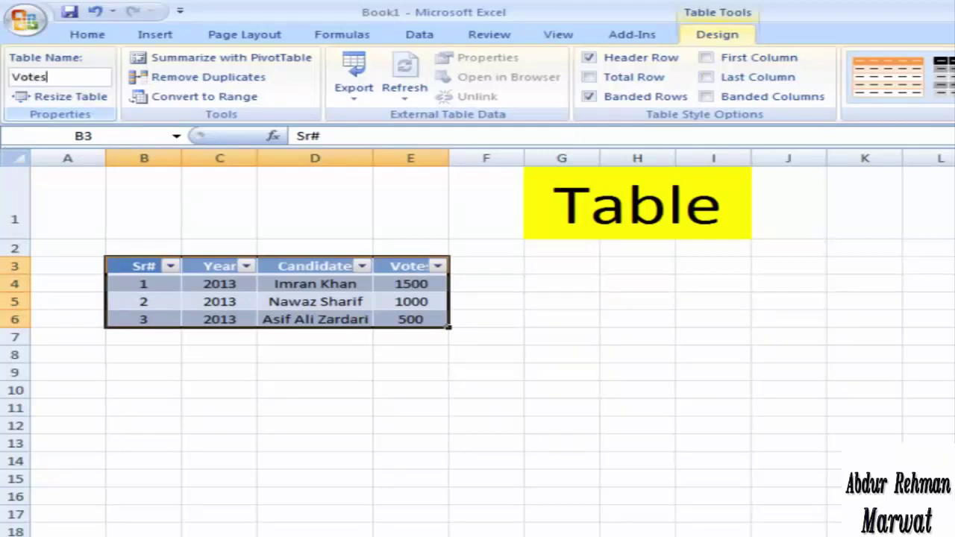
{"action": "left_click", "coordinate": [67, 79]}
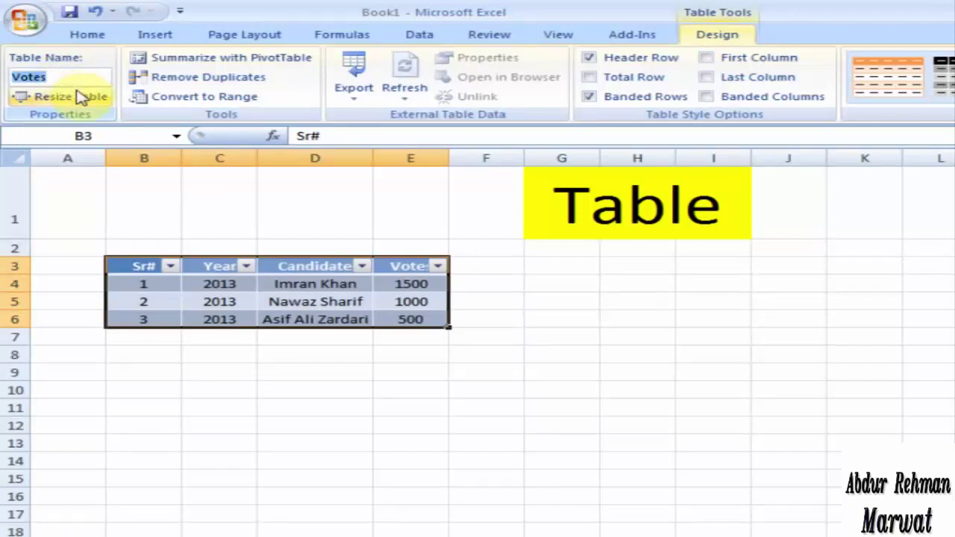
{"action": "left_click", "coordinate": [221, 288]}
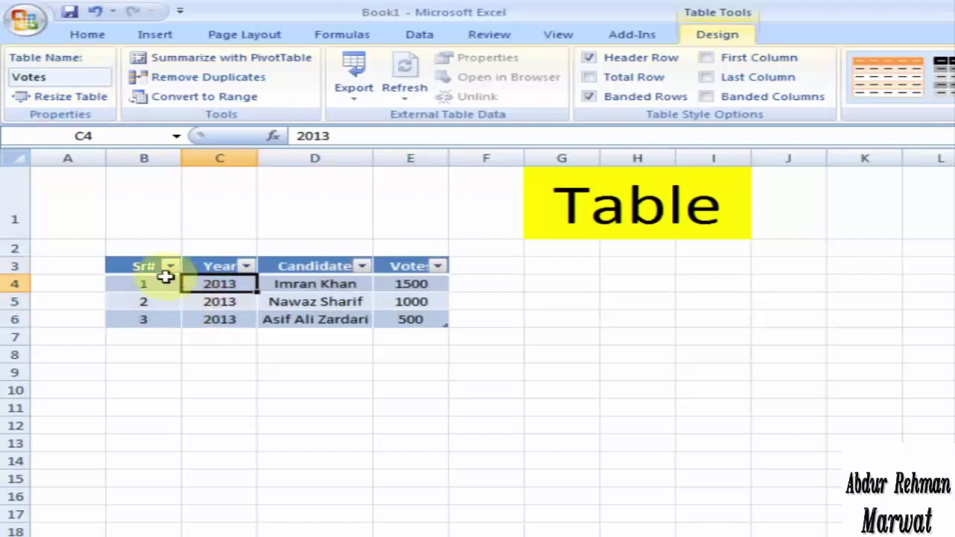
Step: Resize the Votes table to the range B3:E10 to add empty rows below the existing data
{"action": "left_click_drag", "start_coordinate": [164, 273], "coordinate": [399, 322]}
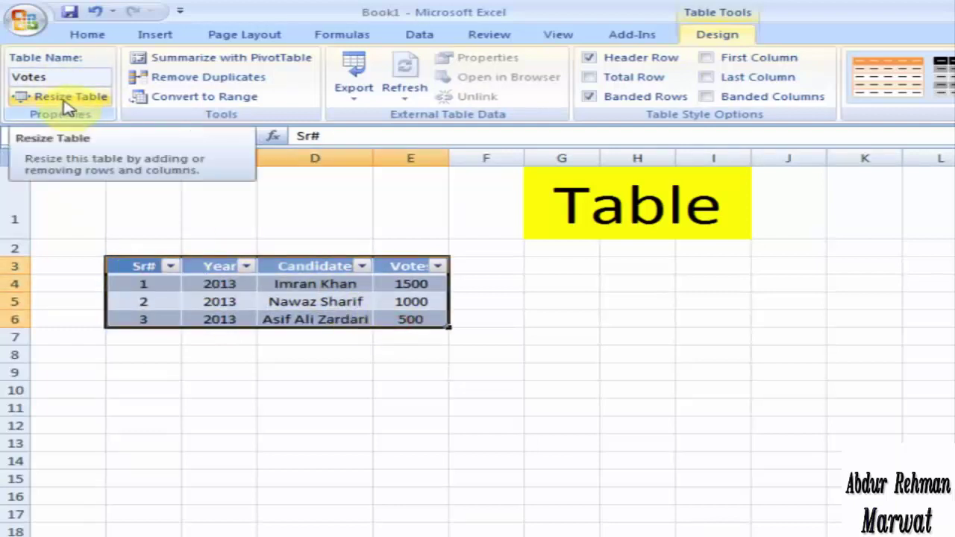
{"action": "left_click", "coordinate": [87, 102]}
{"action": "left_click", "coordinate": [88, 105]}
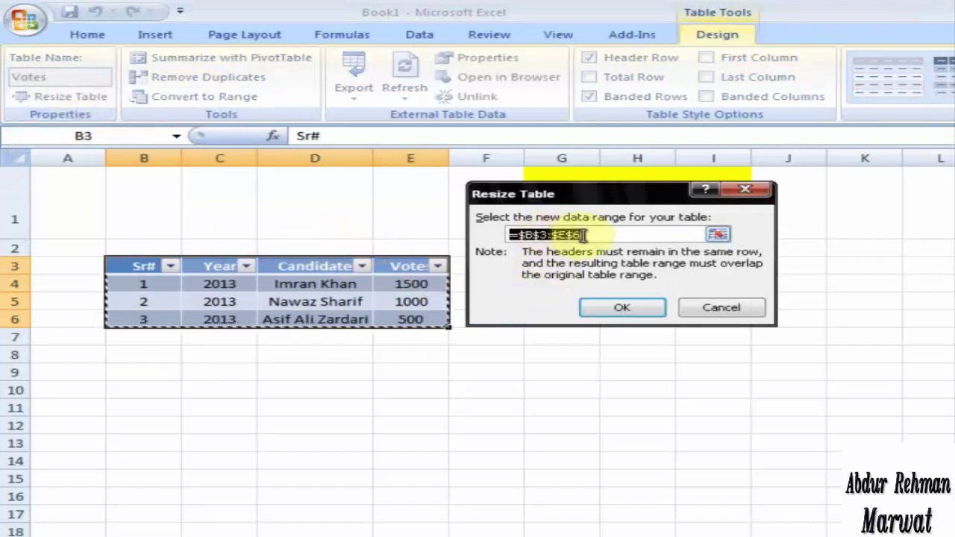
{"action": "left_click_drag", "start_coordinate": [142, 266], "coordinate": [411, 390]}
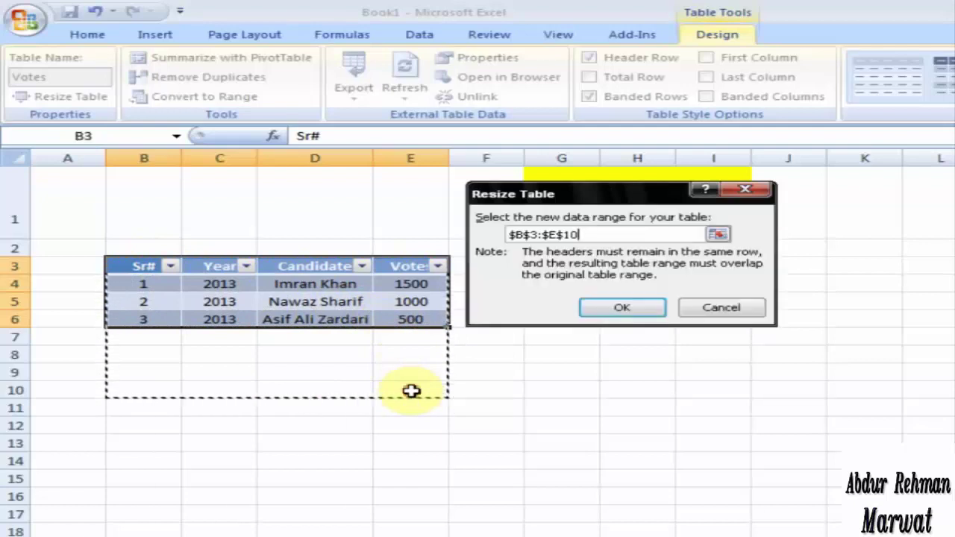
{"action": "left_click", "coordinate": [624, 309]}
{"action": "left_click", "coordinate": [545, 376]}
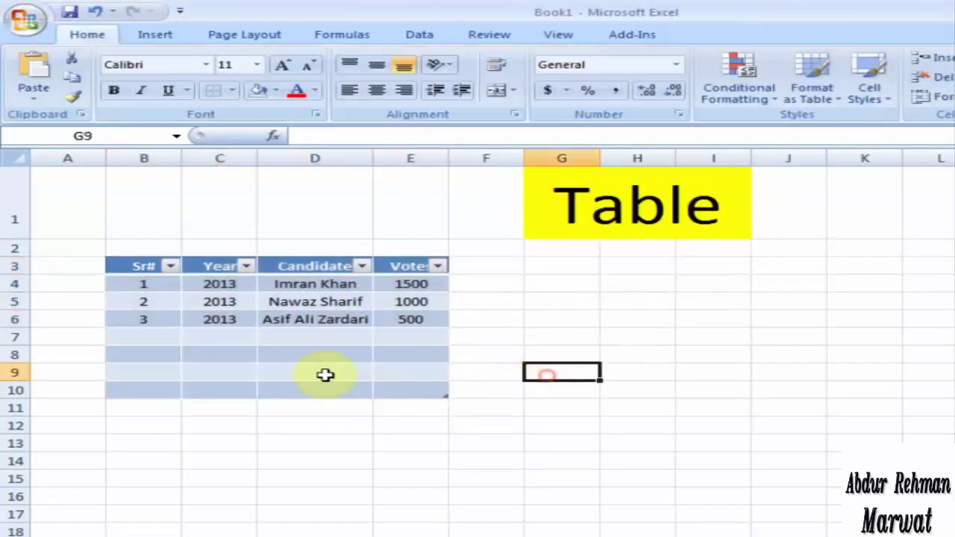
{"action": "left_click", "coordinate": [162, 342]}
{"action": "left_click", "coordinate": [166, 369]}
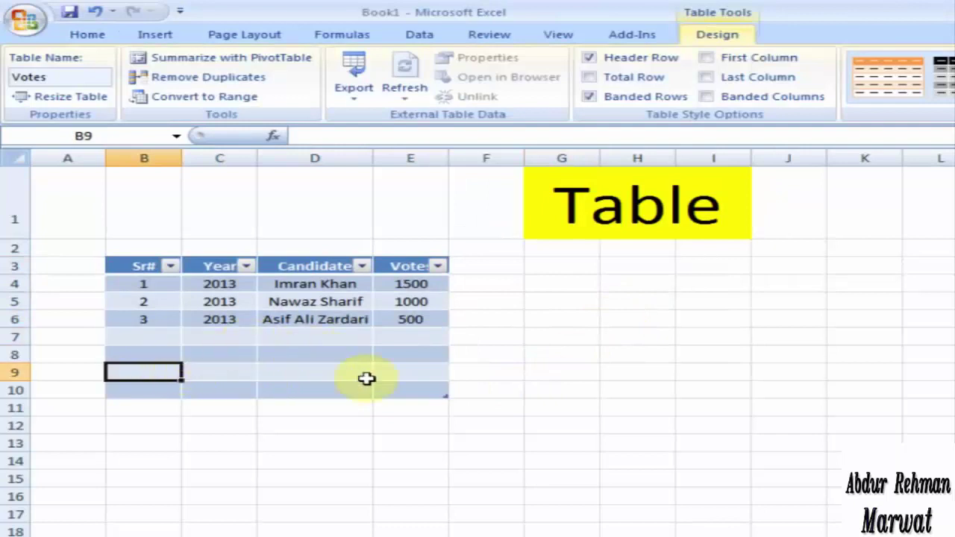
Step: Enter the serial numbers 4, 5 and 6 in B7:B9 of the Sr# column
{"action": "left_click", "coordinate": [145, 340]}
{"action": "type", "text": "4"}
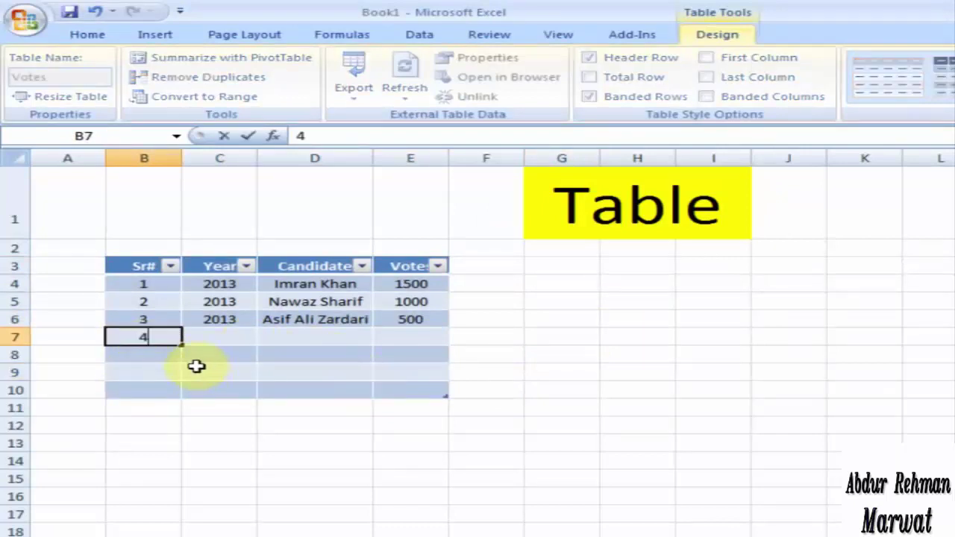
{"action": "key", "text": "Return"}
{"action": "type", "text": "5"}
{"action": "key", "text": "Return"}
{"action": "type", "text": "6"}
{"action": "key", "text": "Return"}
Step: Enter 2014 as the year in C7 and fill it down to C9
{"action": "type", "text": "201"}
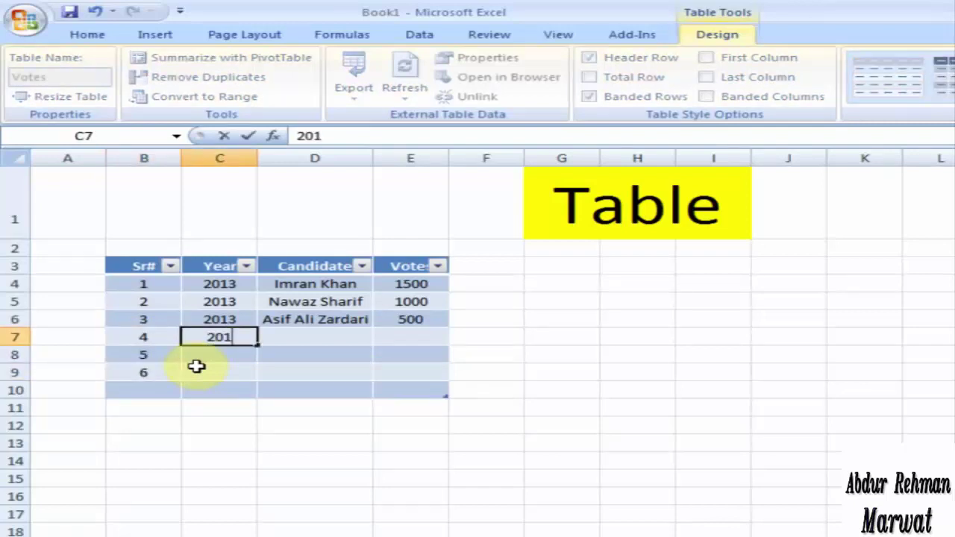
{"action": "type", "text": "4"}
{"action": "key", "text": "Return"}
{"action": "left_click", "coordinate": [247, 342]}
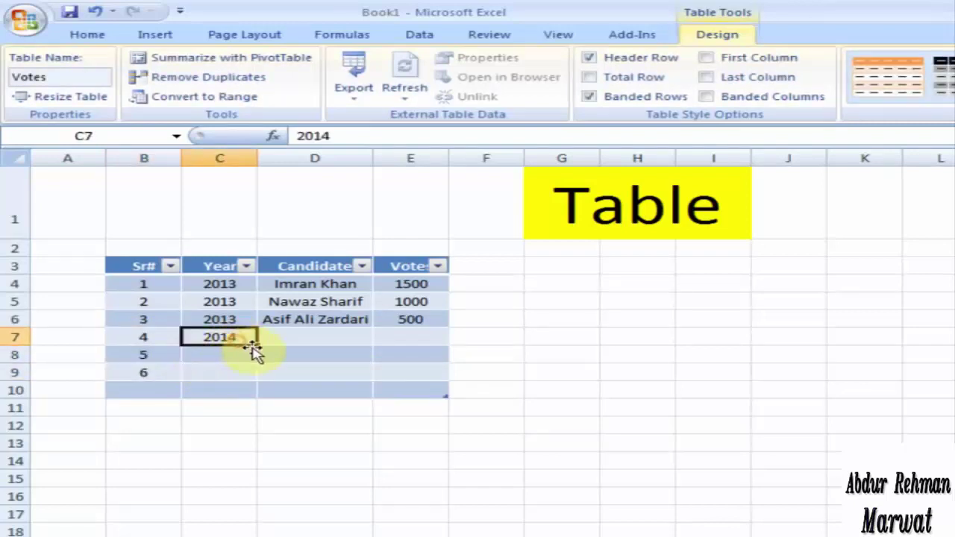
{"action": "left_click_drag", "start_coordinate": [253, 345], "coordinate": [262, 385]}
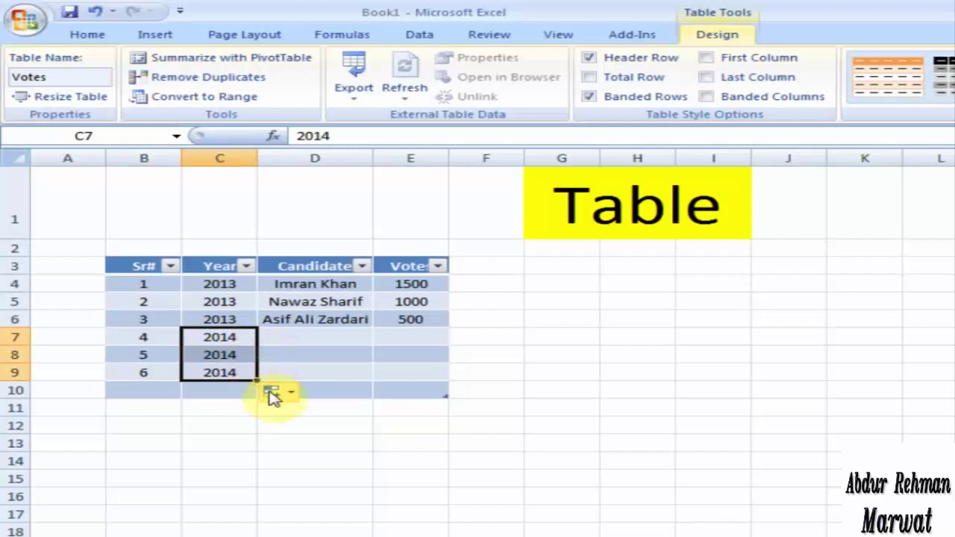
Step: Copy the three candidate names from D4:D6 and paste them into D7:D9 for the 2014 rows
{"action": "left_click", "coordinate": [297, 336]}
{"action": "left_click_drag", "start_coordinate": [304, 288], "coordinate": [302, 317]}
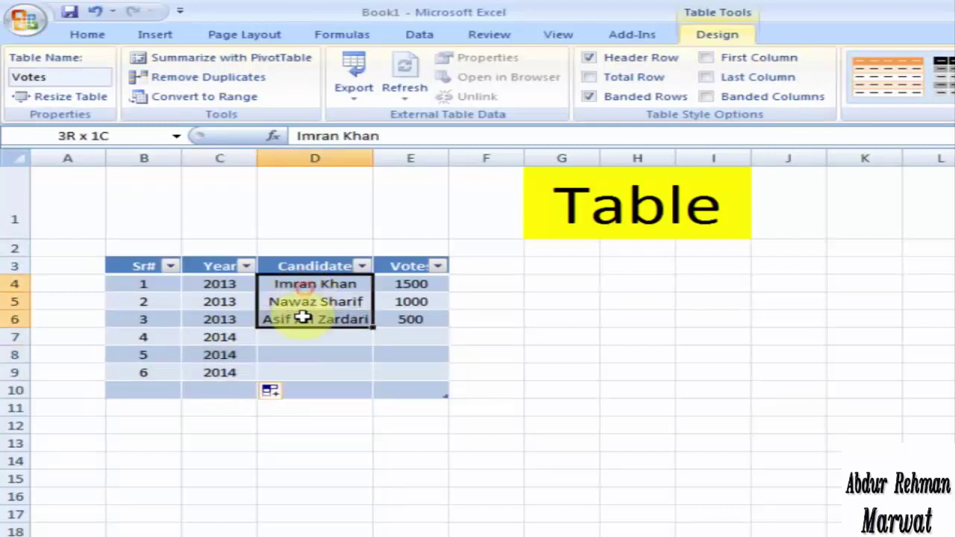
{"action": "right_click", "coordinate": [305, 307]}
{"action": "left_click", "coordinate": [323, 335]}
{"action": "left_click", "coordinate": [300, 337]}
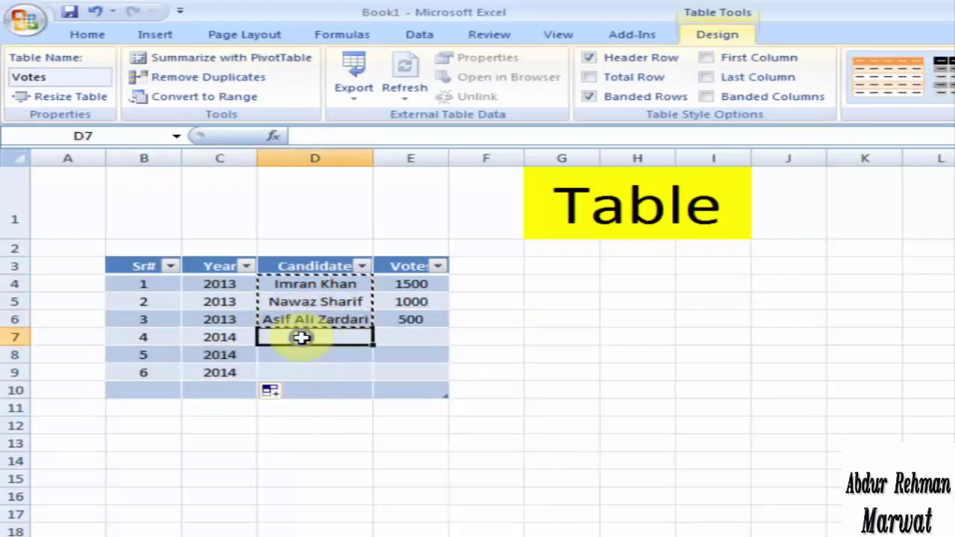
{"action": "right_click", "coordinate": [300, 338]}
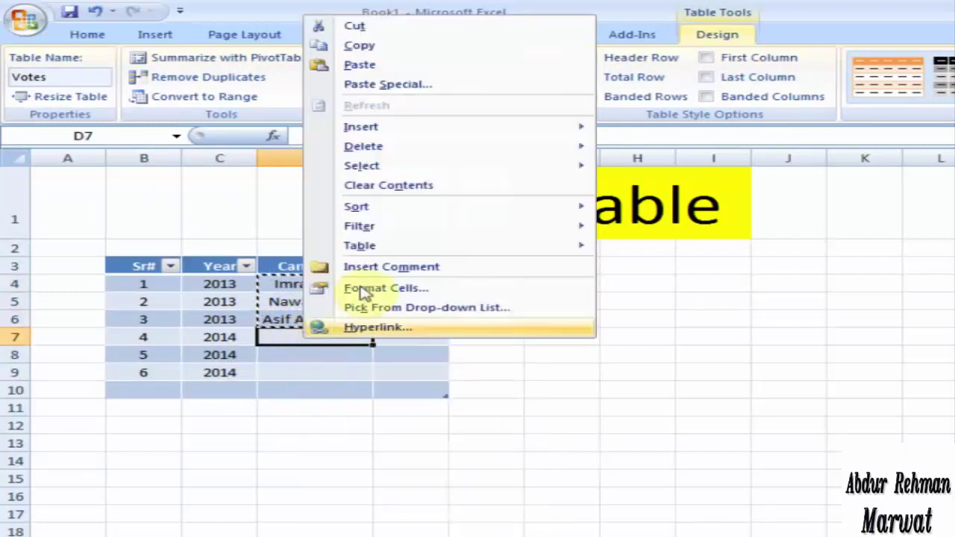
{"action": "left_click", "coordinate": [369, 65]}
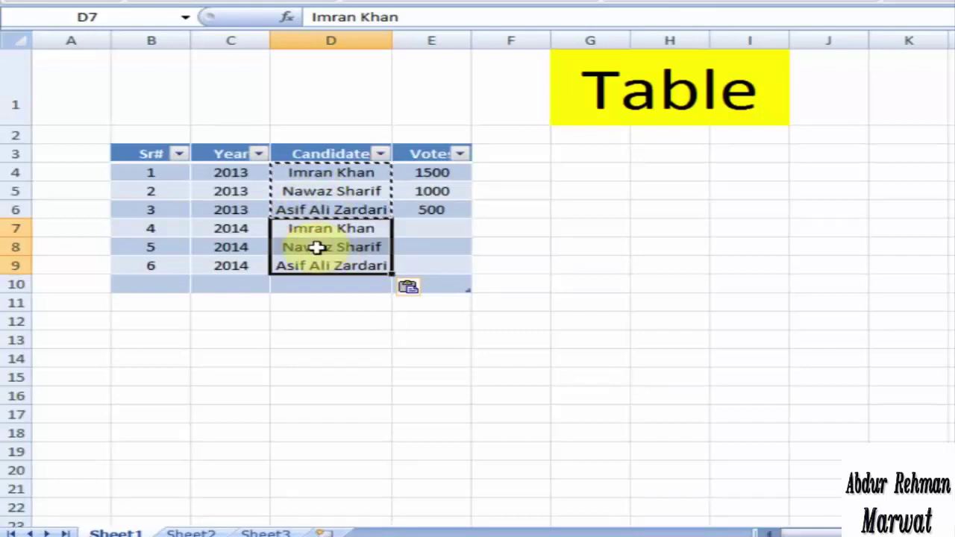
Step: Enter the 2014 vote counts 2000, 1500 and 500 in E7:E9 of the Votes column
{"action": "left_click", "coordinate": [432, 229]}
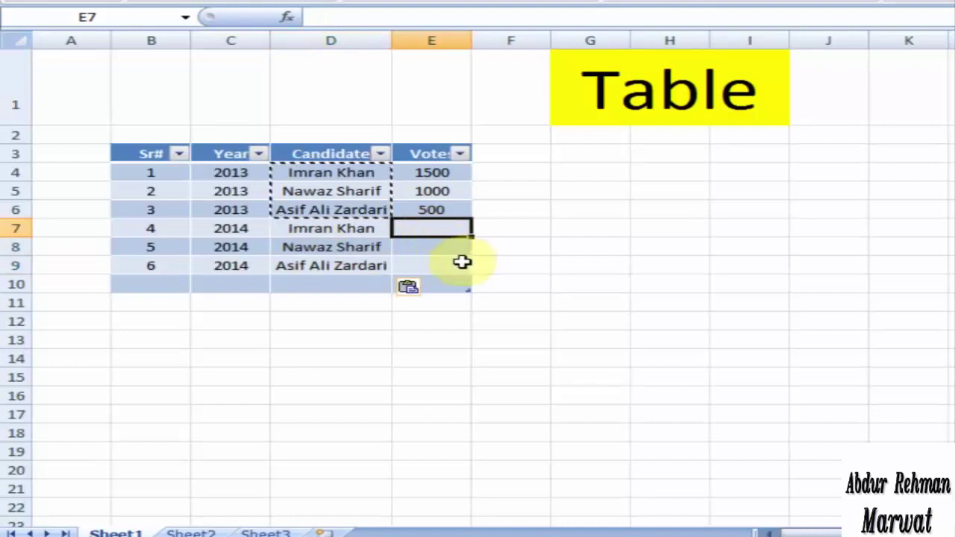
{"action": "type", "text": "2"}
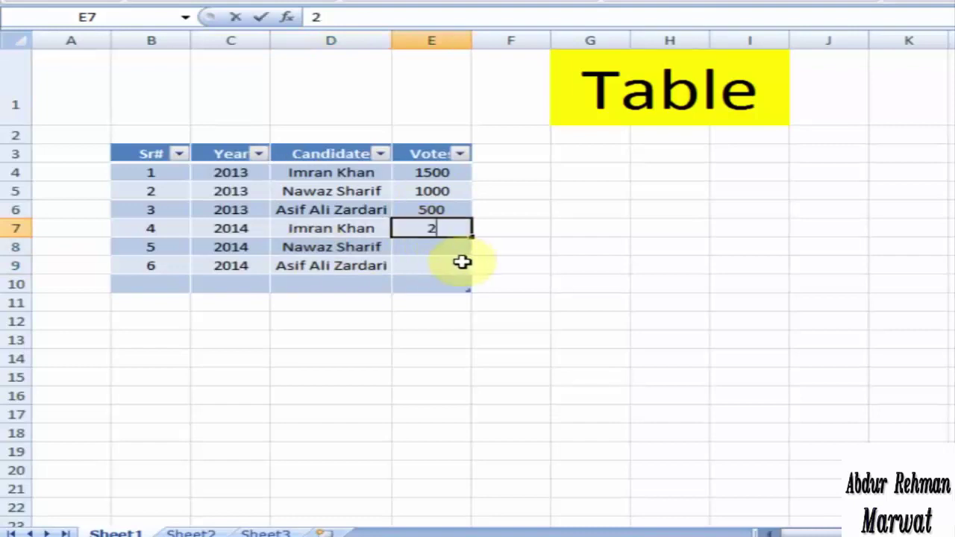
{"action": "type", "text": "000"}
{"action": "key", "text": "Return"}
{"action": "type", "text": "1500"}
{"action": "key", "text": "Return"}
{"action": "type", "text": "500"}
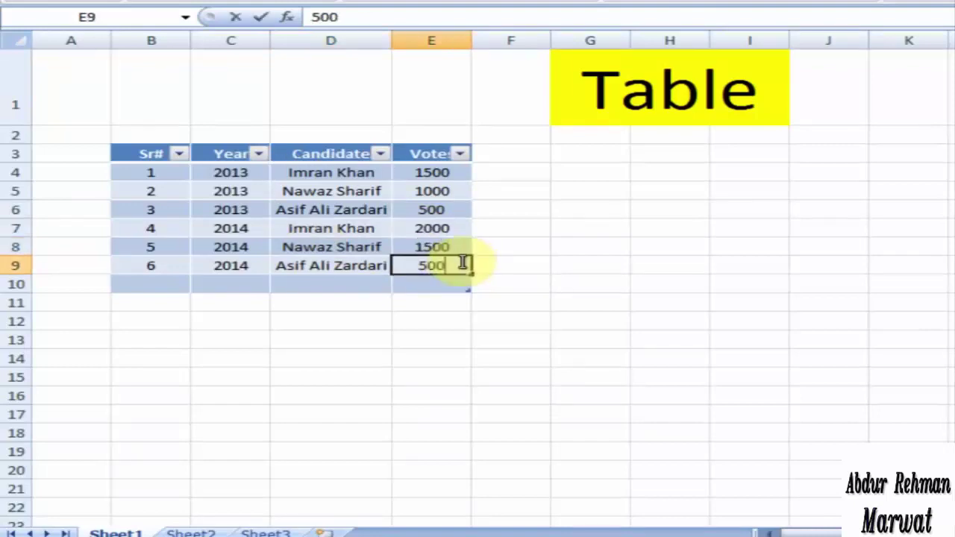
{"action": "key", "text": "Return"}
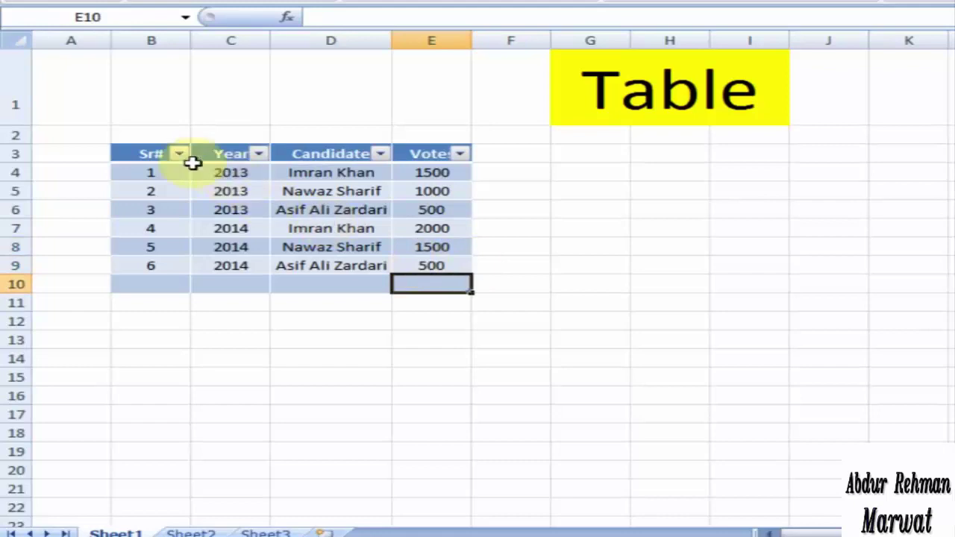
{"action": "left_click", "coordinate": [422, 306]}
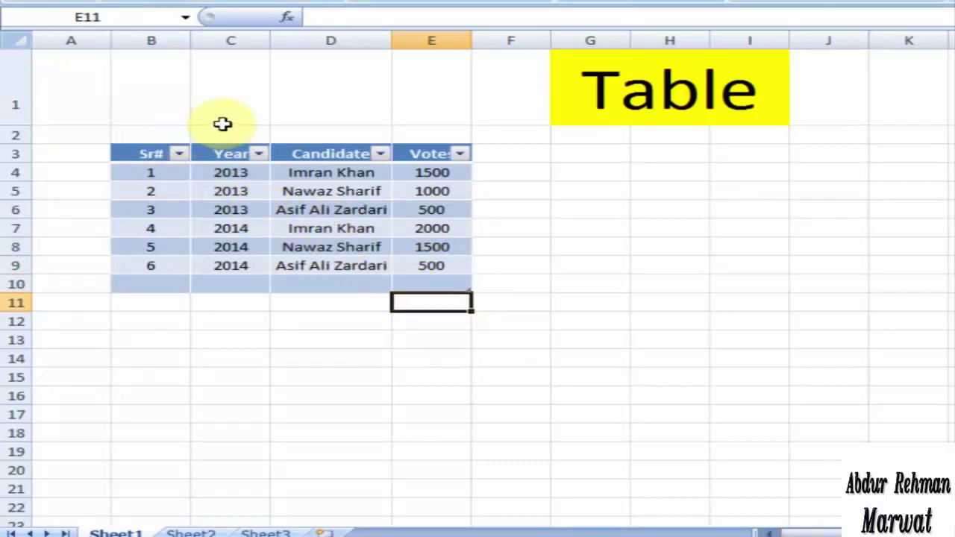
Step: Extend the Votes table downward with empty rows, first to row 13 and further to row 17
{"action": "left_click", "coordinate": [316, 155]}
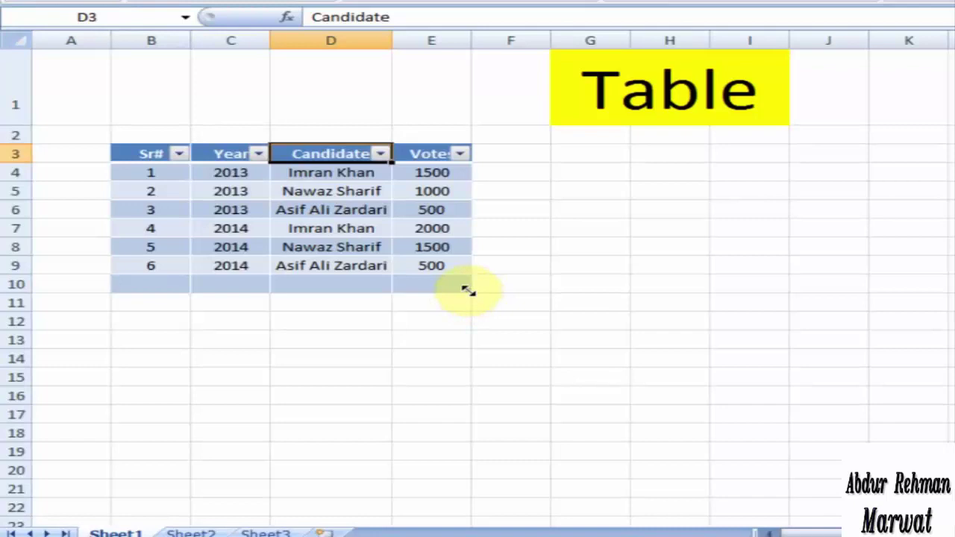
{"action": "left_click_drag", "start_coordinate": [468, 290], "coordinate": [471, 345]}
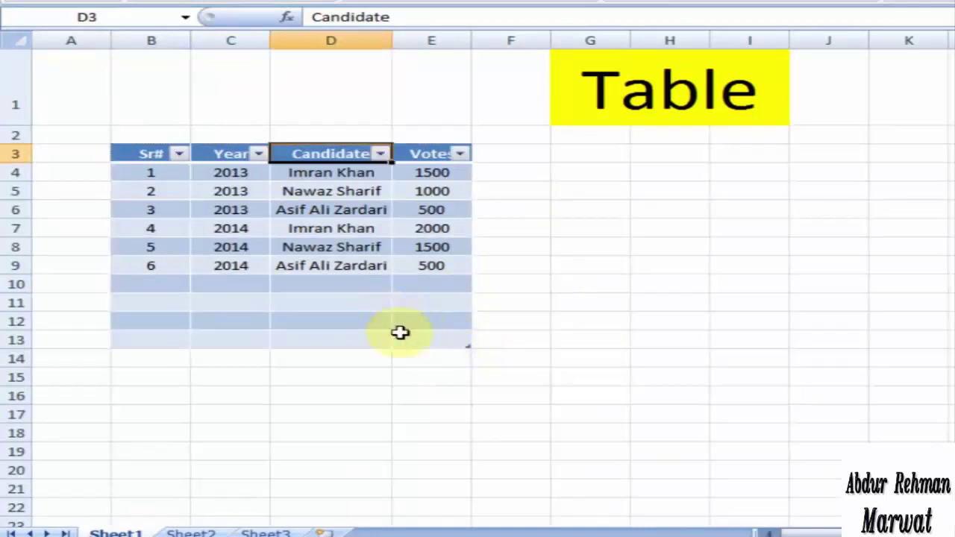
{"action": "left_click_drag", "start_coordinate": [469, 348], "coordinate": [478, 429]}
{"action": "left_click", "coordinate": [450, 210]}
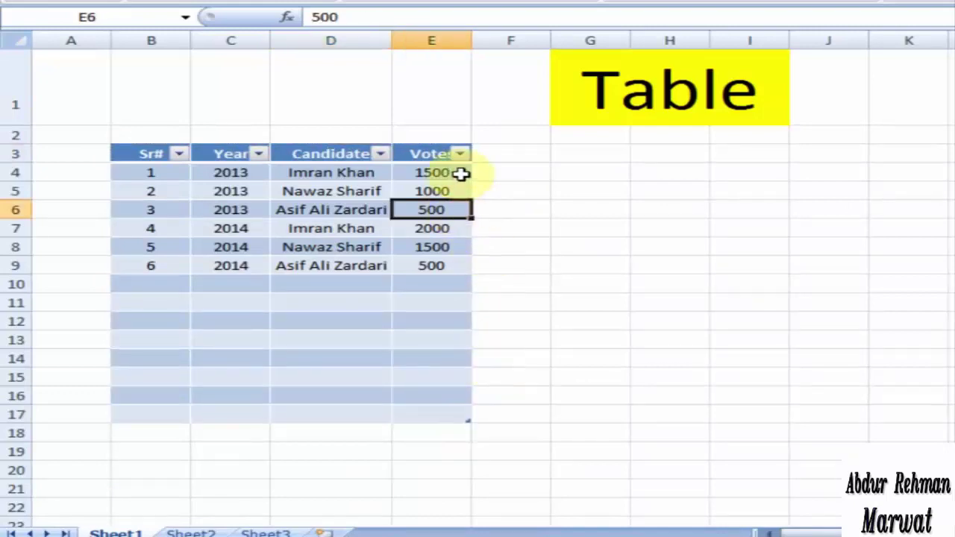
Step: Widen the Votes table to column I and shorten it to end at row 10
{"action": "left_click", "coordinate": [441, 154]}
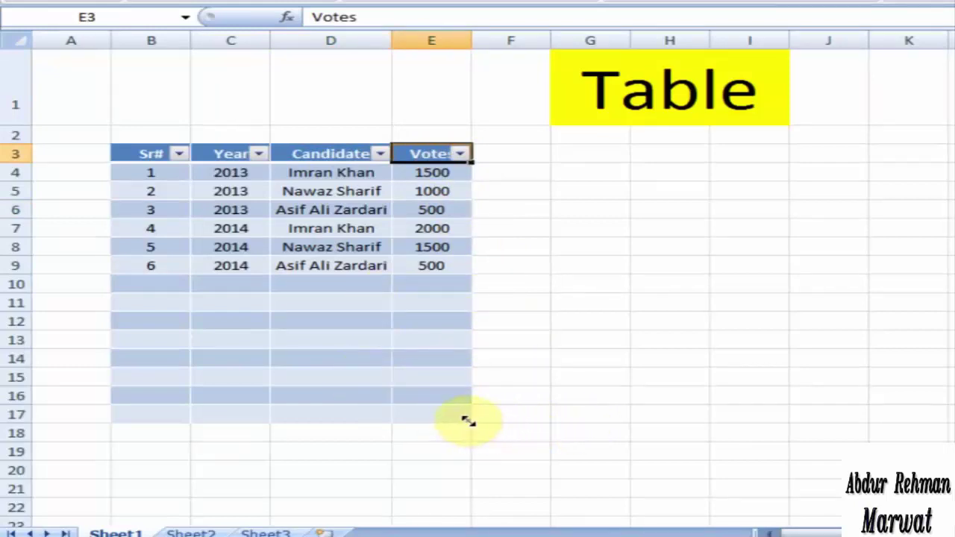
{"action": "left_click_drag", "start_coordinate": [467, 420], "coordinate": [764, 433]}
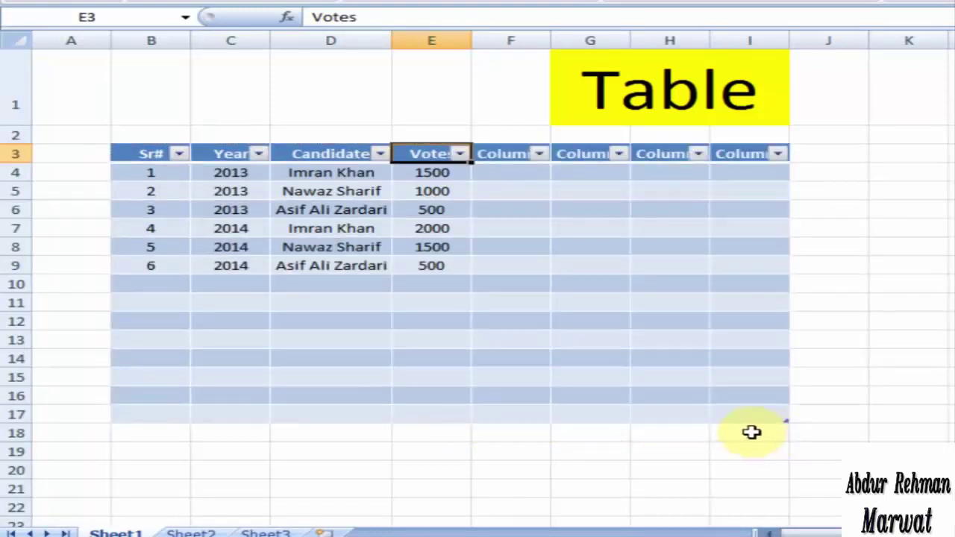
{"action": "scroll", "coordinate": [733, 415], "scroll_direction": "down", "scroll_amount": 1}
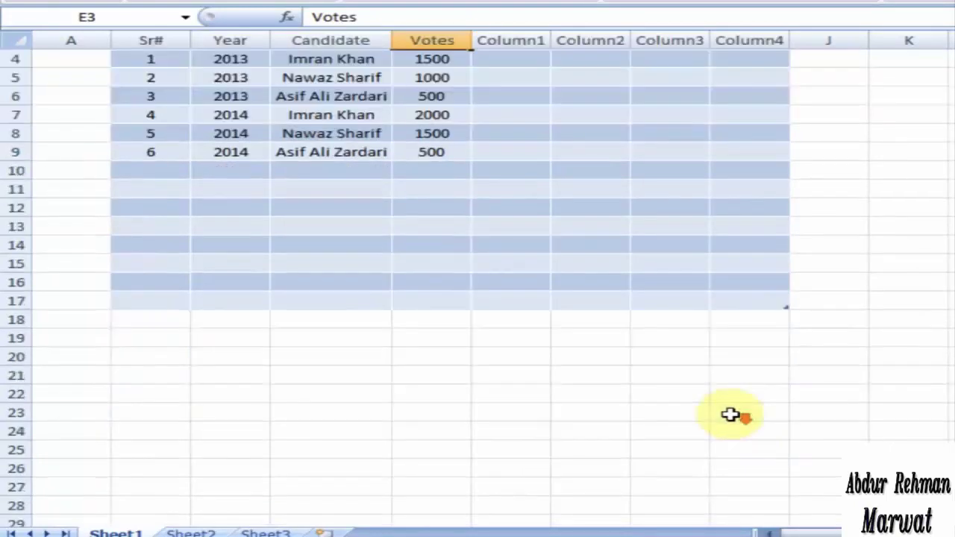
{"action": "left_click_drag", "start_coordinate": [788, 308], "coordinate": [954, 346]}
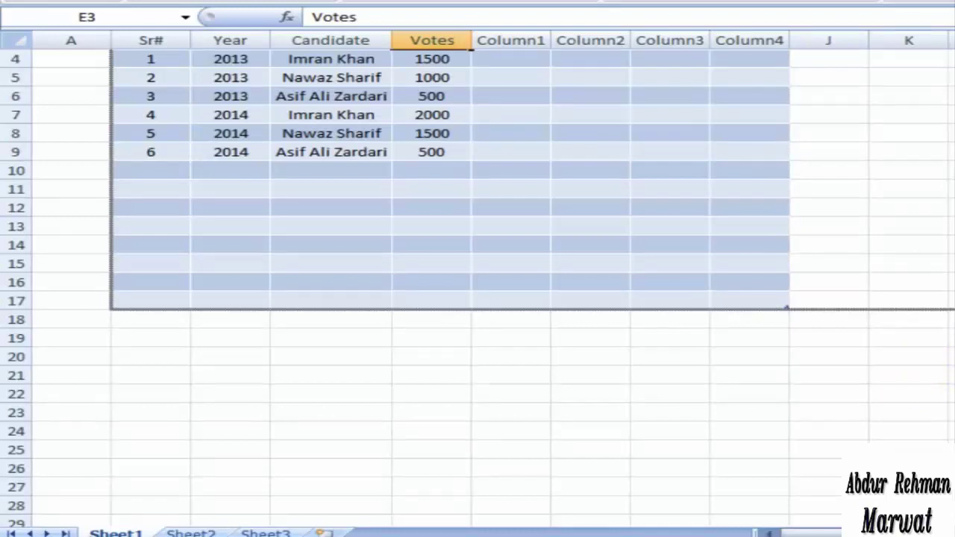
{"action": "left_click_drag", "start_coordinate": [954, 347], "coordinate": [699, 183]}
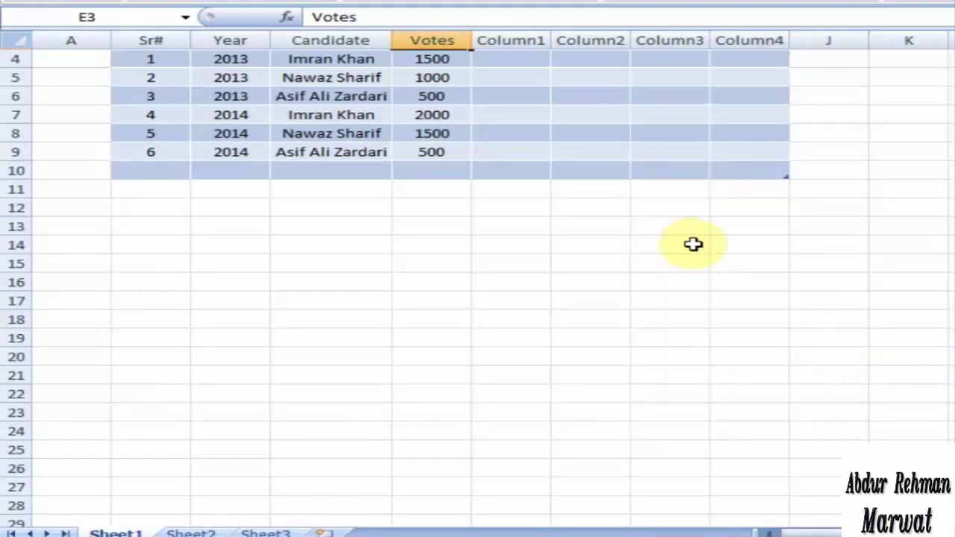
Step: Shrink the Votes table to the filled range B3:E9
{"action": "scroll", "coordinate": [693, 242], "scroll_direction": "up", "scroll_amount": 1}
{"action": "left_click_drag", "start_coordinate": [786, 291], "coordinate": [498, 261]}
{"action": "left_click", "coordinate": [501, 358]}
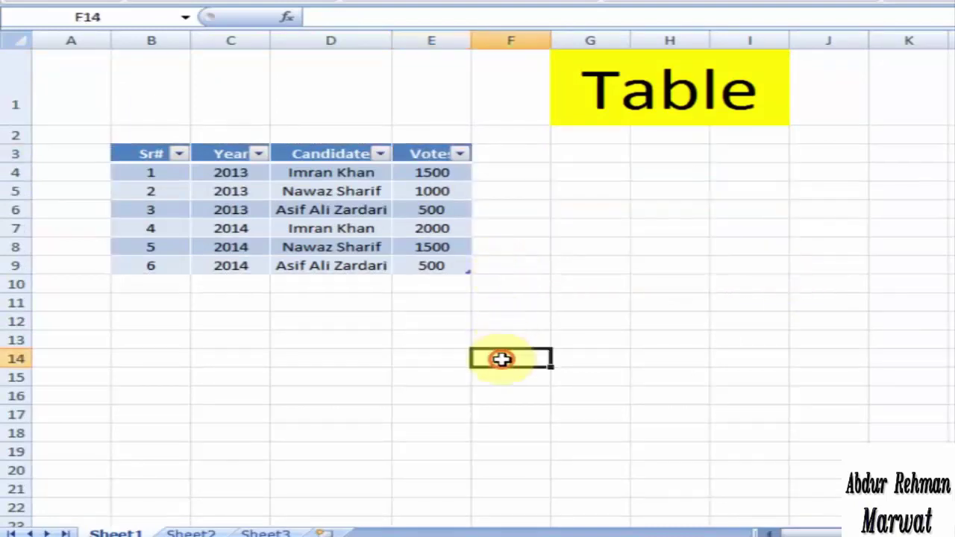
Step: Extend the Votes table by one column so that it also covers F3:F9
{"action": "left_click_drag", "start_coordinate": [151, 153], "coordinate": [449, 260]}
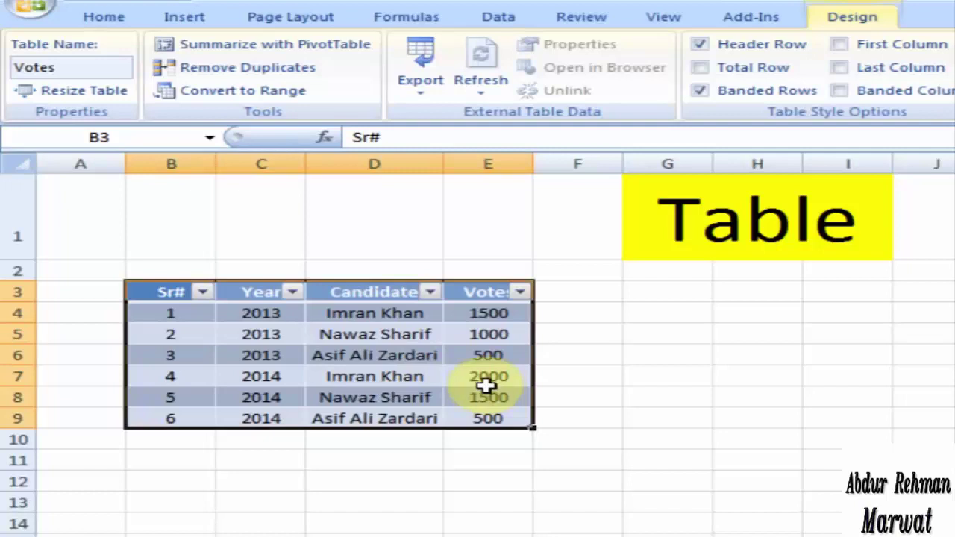
{"action": "left_click", "coordinate": [576, 313]}
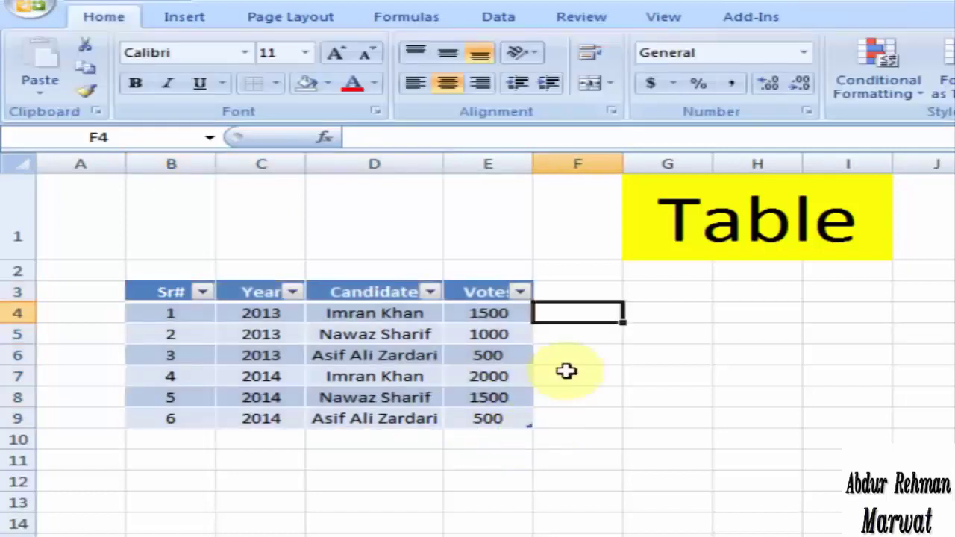
{"action": "left_click_drag", "start_coordinate": [525, 425], "coordinate": [594, 430]}
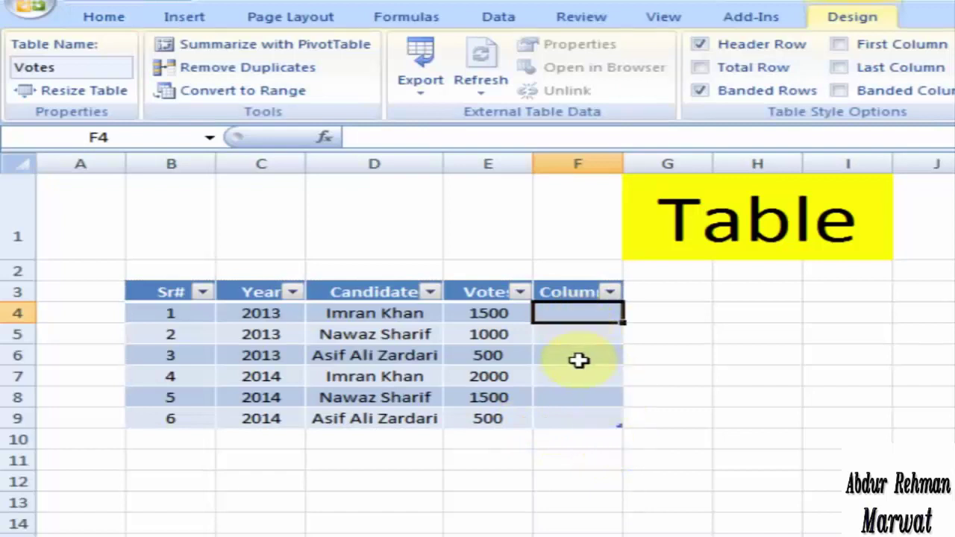
Step: Fill F4:F9 of the added column with 1200, 1000, 1200, 555, 222 and 1000
{"action": "type", "text": "1"}
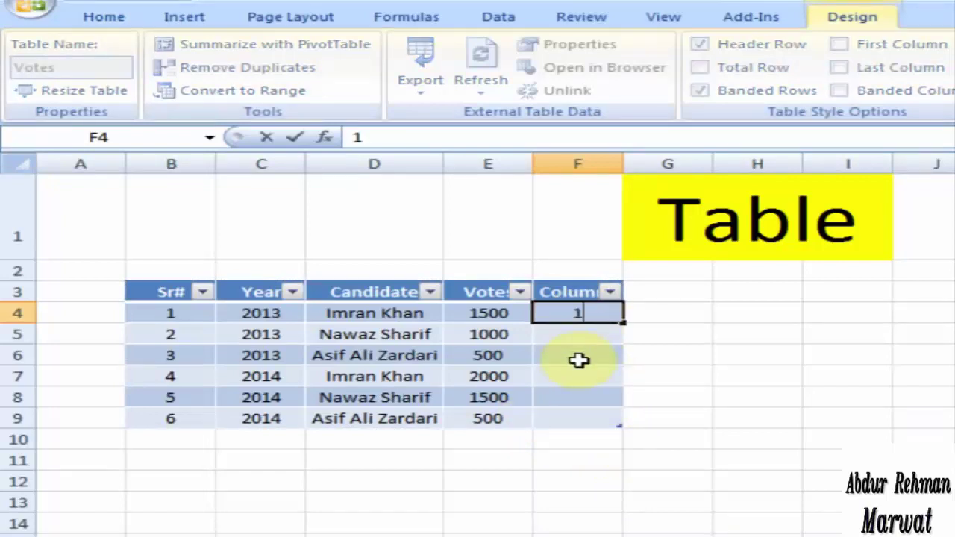
{"action": "type", "text": "200"}
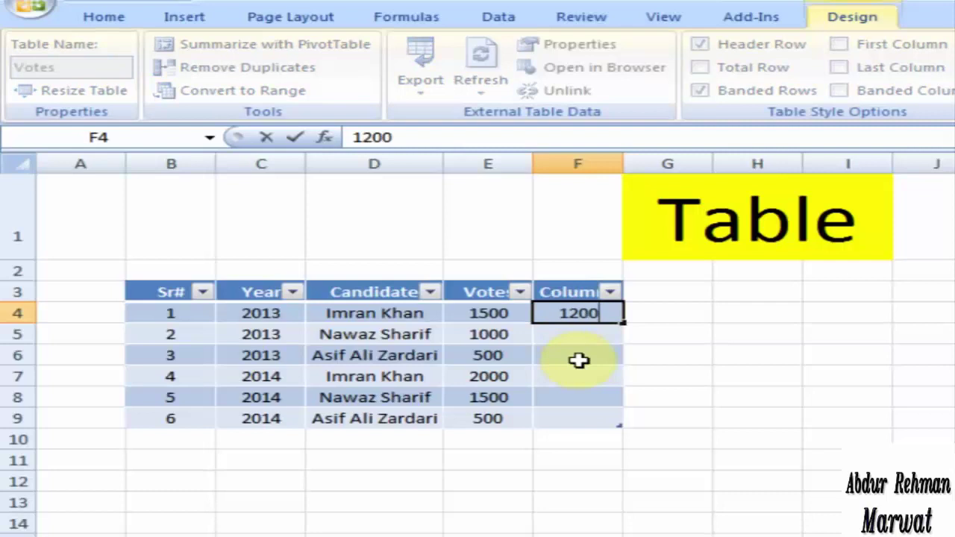
{"action": "key", "text": "Return"}
{"action": "type", "text": "1000"}
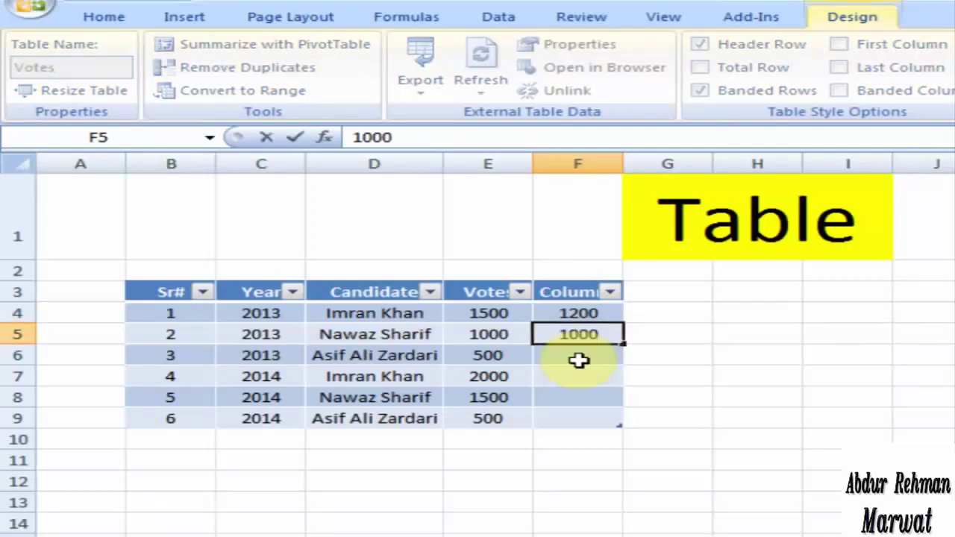
{"action": "key", "text": "Return"}
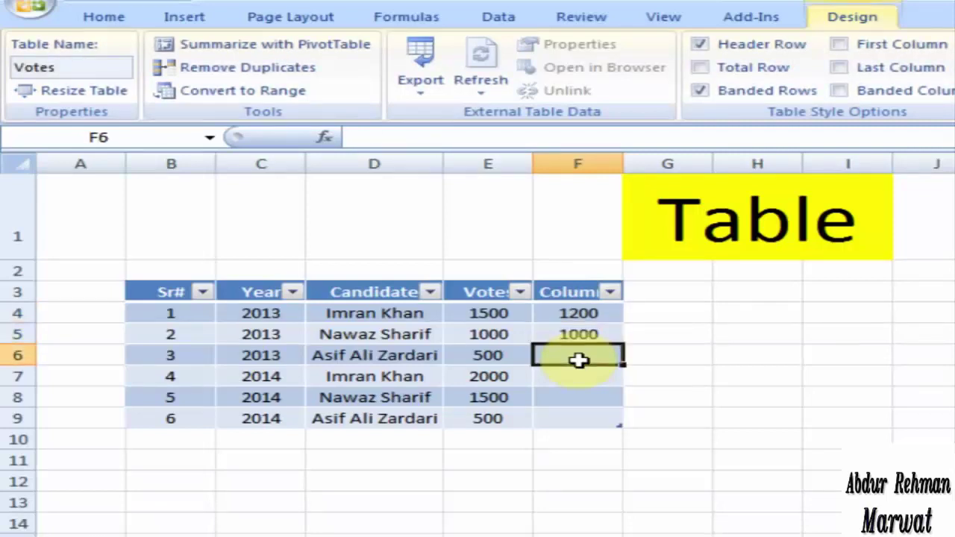
{"action": "type", "text": "1"}
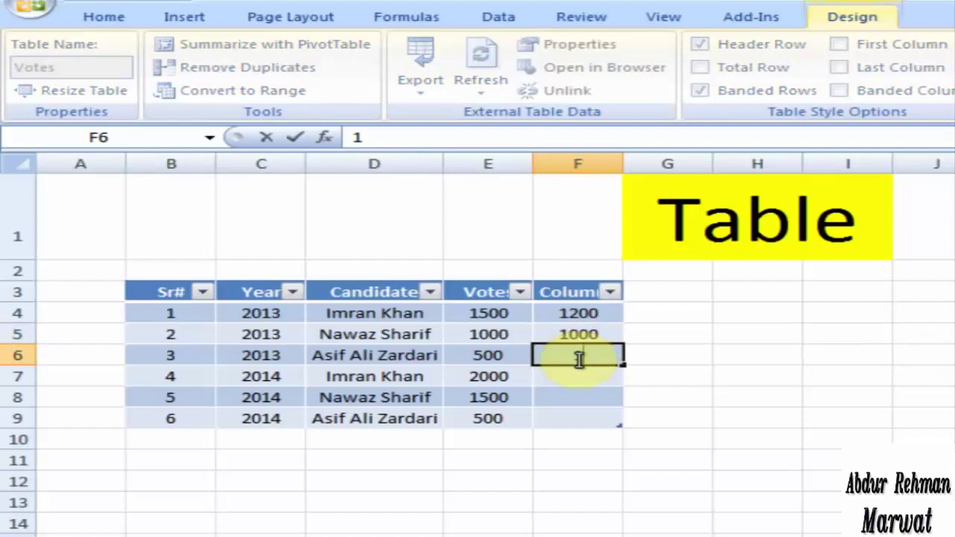
{"action": "type", "text": "200"}
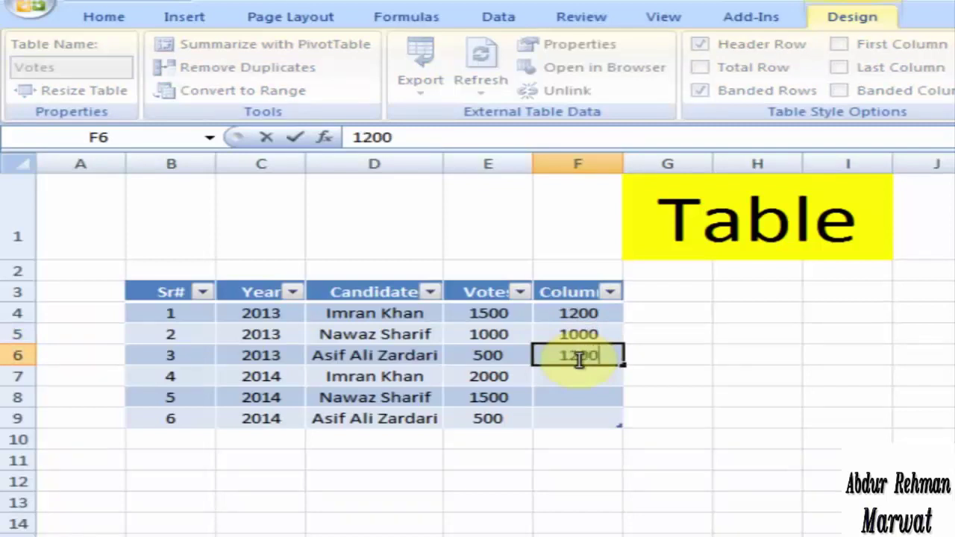
{"action": "key", "text": "Return"}
{"action": "type", "text": "555"}
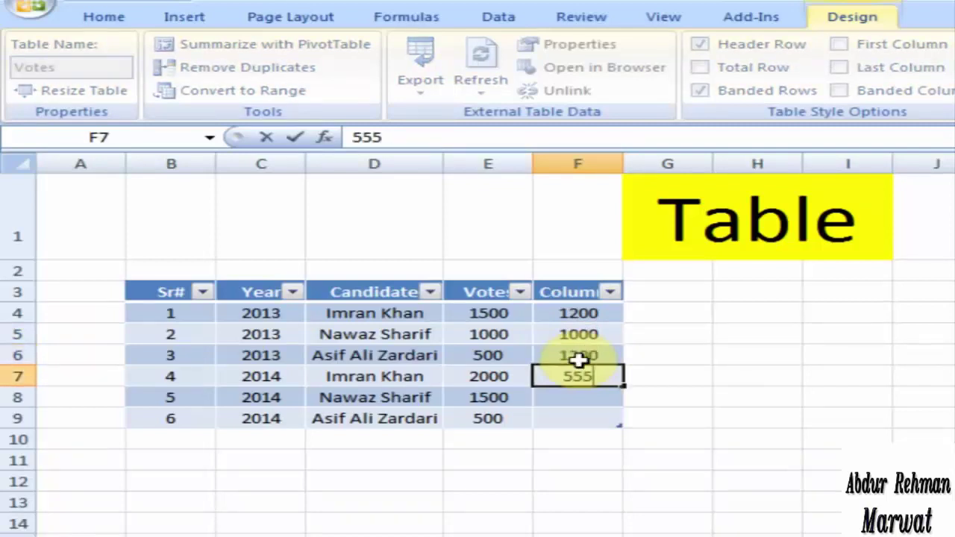
{"action": "key", "text": "Return"}
{"action": "type", "text": "222"}
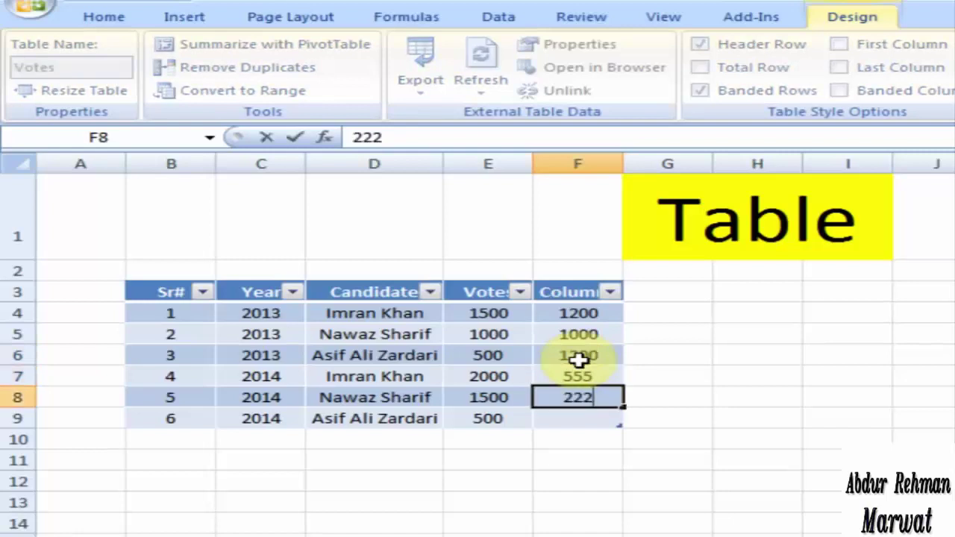
{"action": "key", "text": "Return"}
{"action": "type", "text": "1000"}
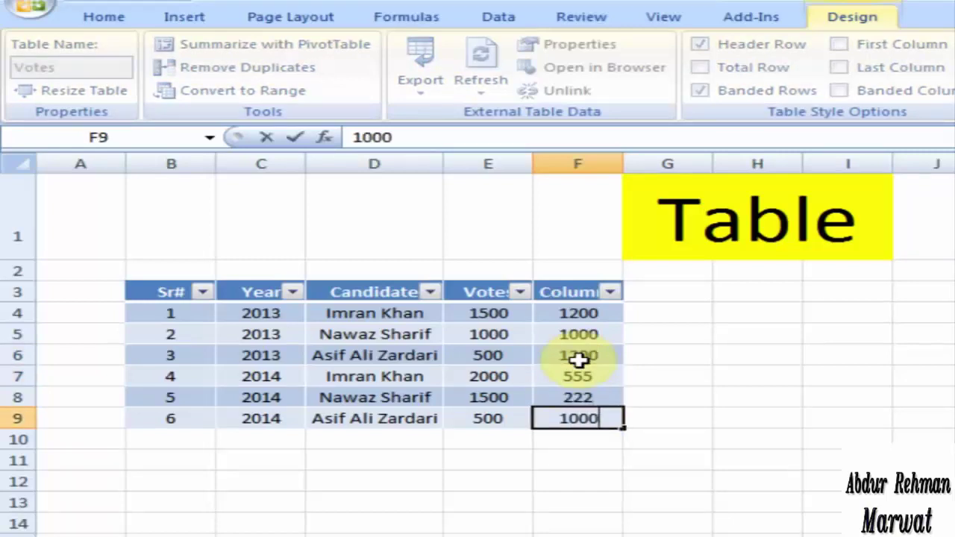
{"action": "key", "text": "Return"}
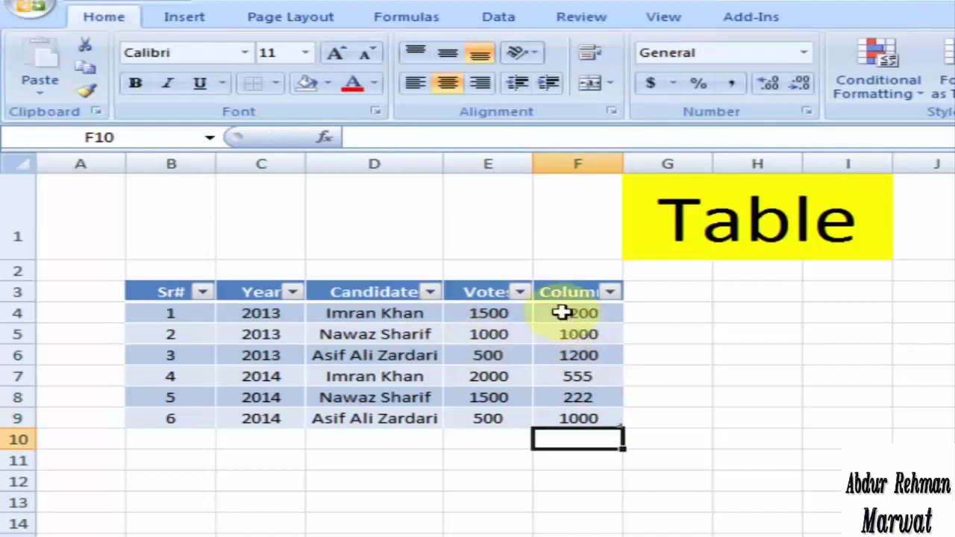
Step: Try removing the rows with duplicate Column1 values from the Votes table, comparing only that column, and undo the removal
{"action": "left_click_drag", "start_coordinate": [567, 293], "coordinate": [575, 416]}
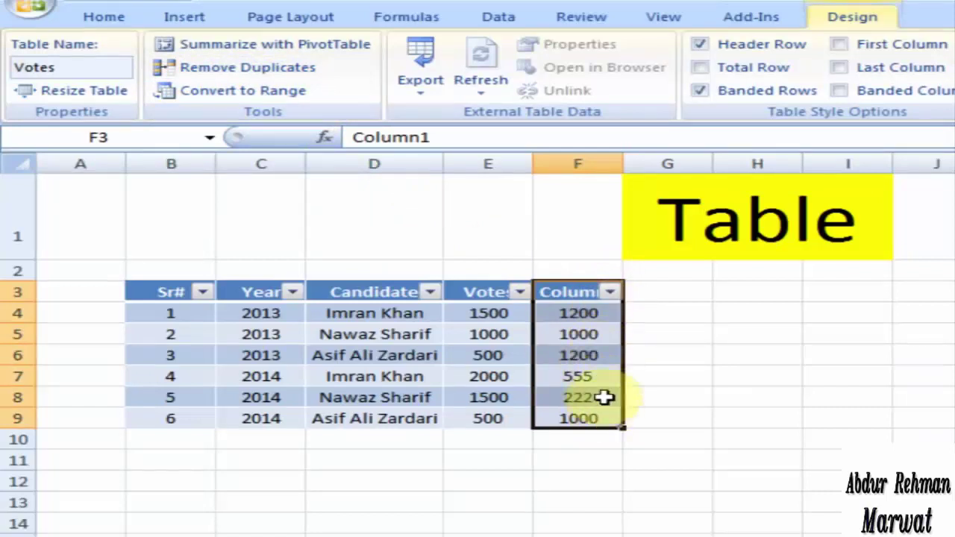
{"action": "left_click", "coordinate": [237, 76]}
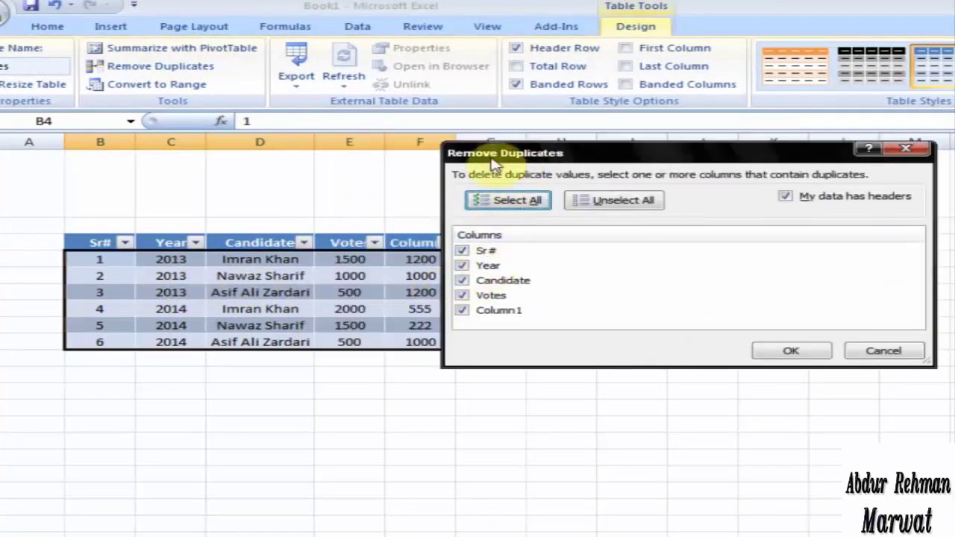
{"action": "left_click_drag", "start_coordinate": [491, 160], "coordinate": [567, 163]}
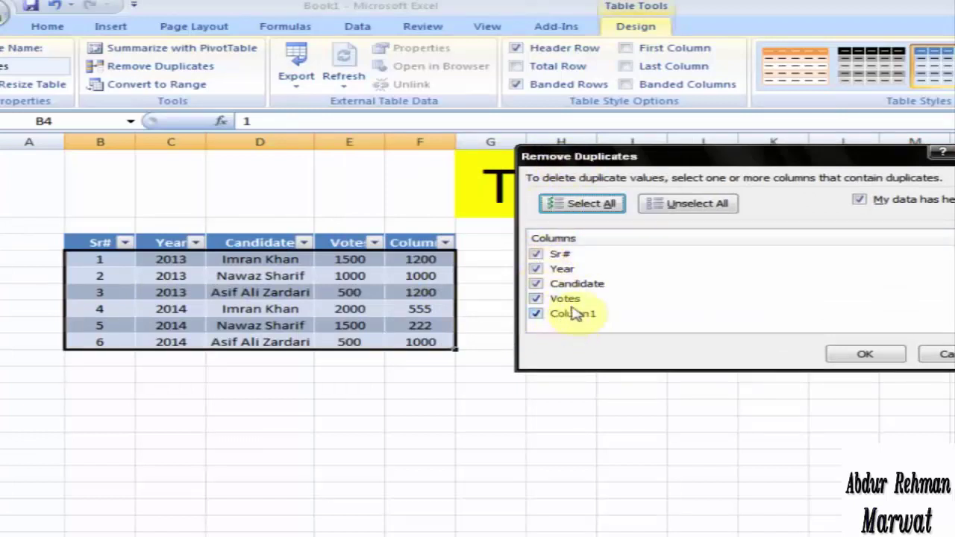
{"action": "left_click", "coordinate": [535, 254]}
{"action": "left_click", "coordinate": [535, 268]}
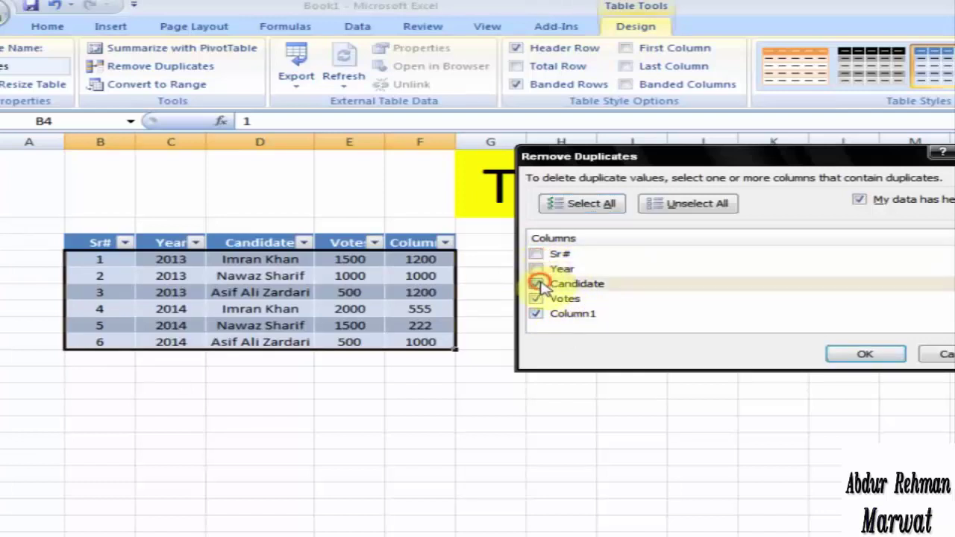
{"action": "left_click", "coordinate": [536, 283]}
{"action": "left_click", "coordinate": [535, 299]}
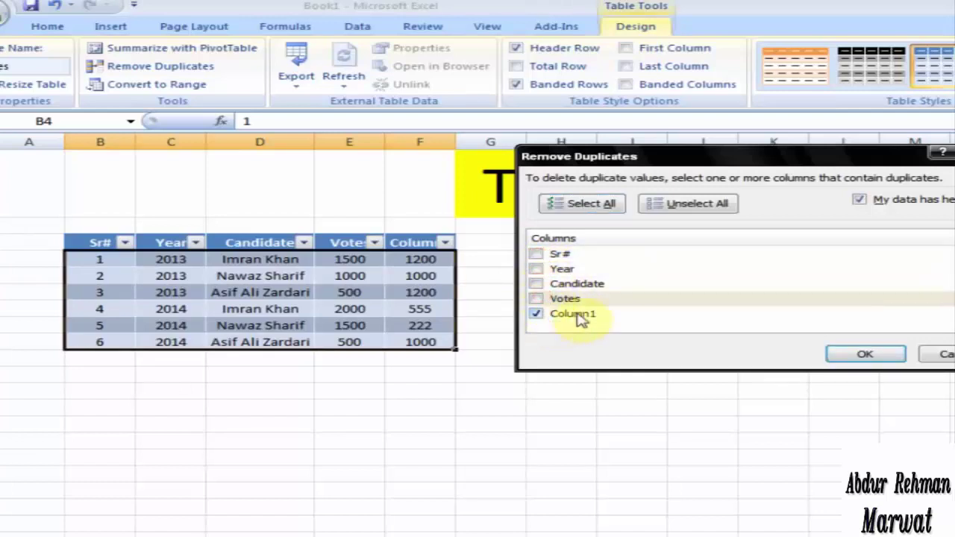
{"action": "left_click", "coordinate": [863, 355]}
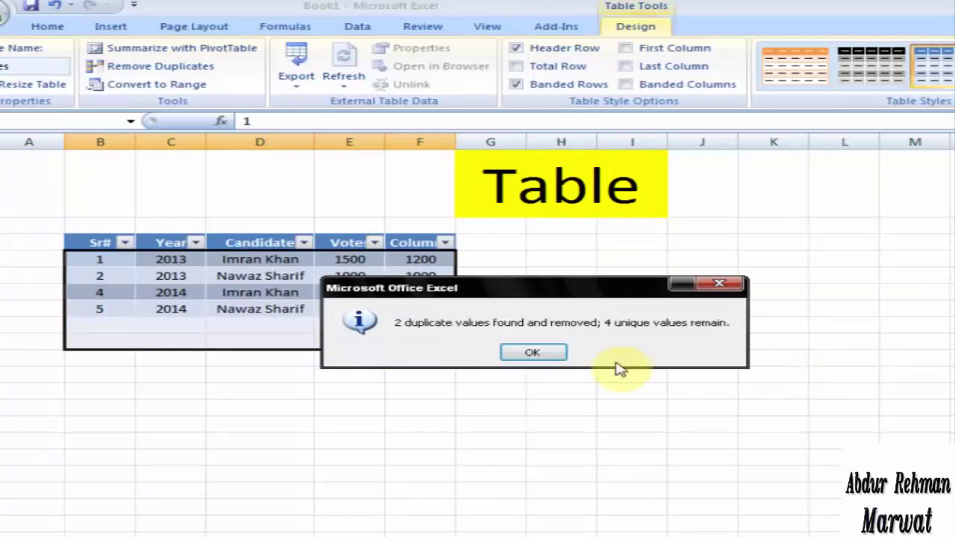
{"action": "left_click", "coordinate": [534, 354]}
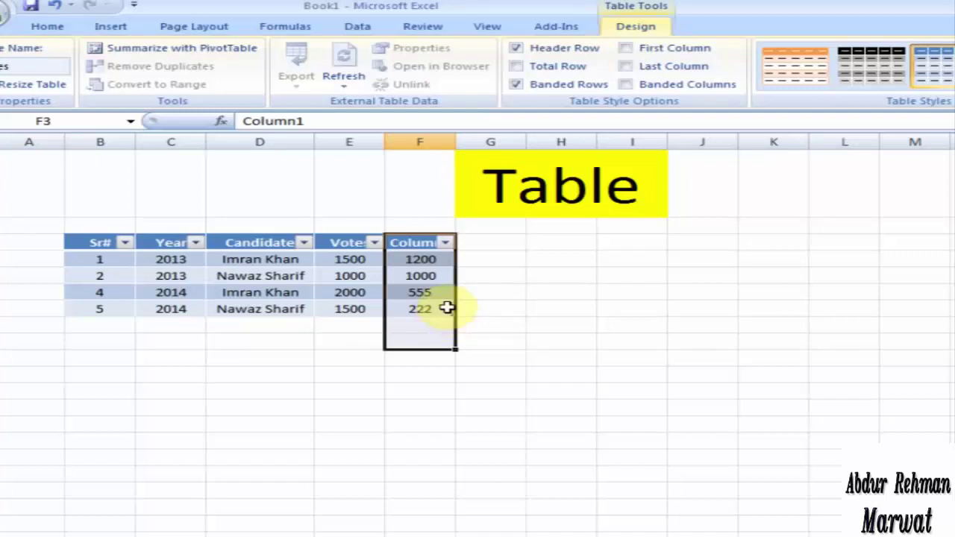
{"action": "left_click", "coordinate": [54, 6]}
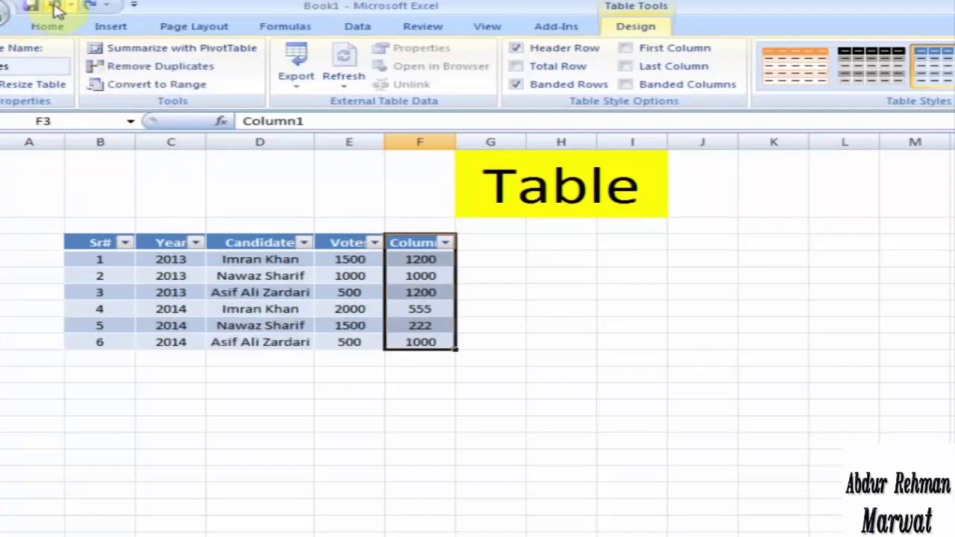
Step: Unselect all columns for duplicate removal, include only Column1, remove the duplicate rows again, and undo the removal
{"action": "left_click", "coordinate": [173, 75]}
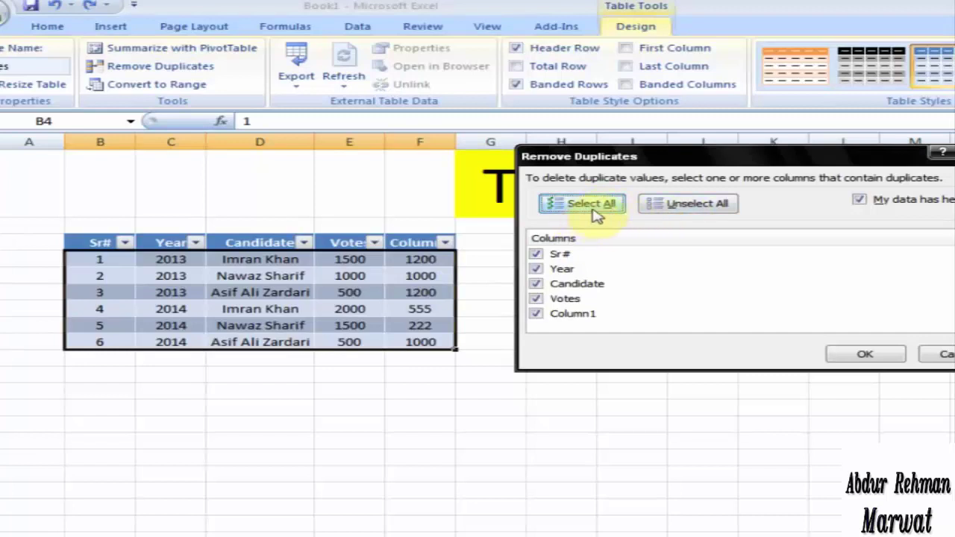
{"action": "left_click", "coordinate": [696, 211]}
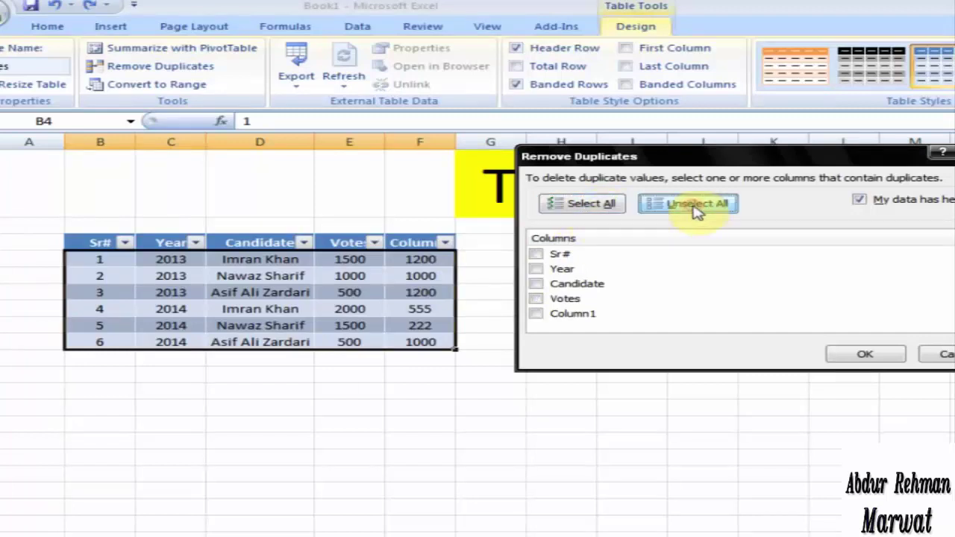
{"action": "left_click", "coordinate": [543, 317]}
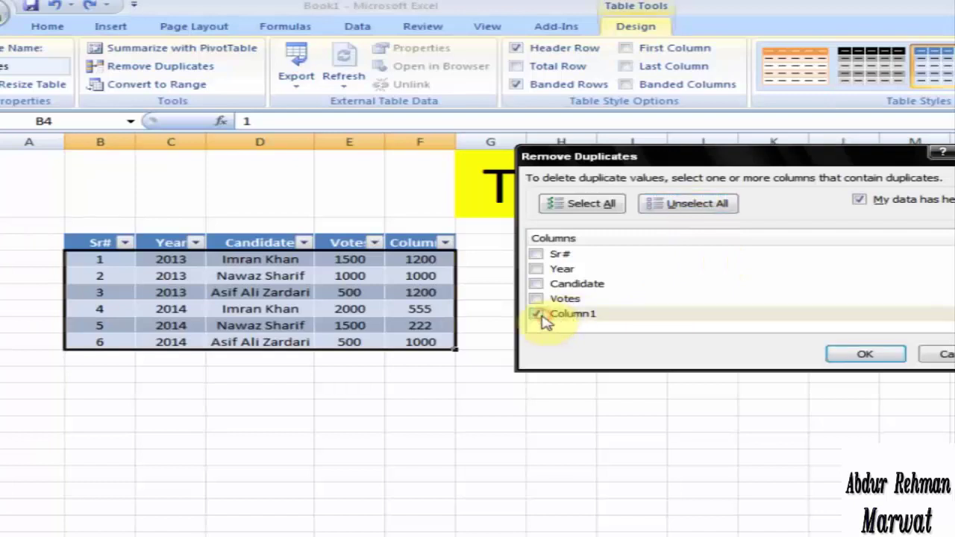
{"action": "left_click", "coordinate": [884, 356]}
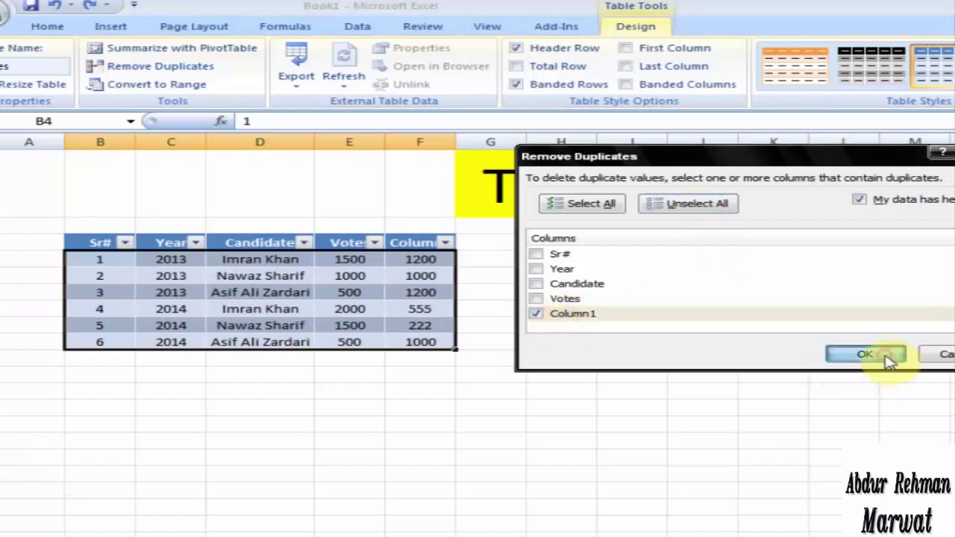
{"action": "left_click", "coordinate": [528, 354]}
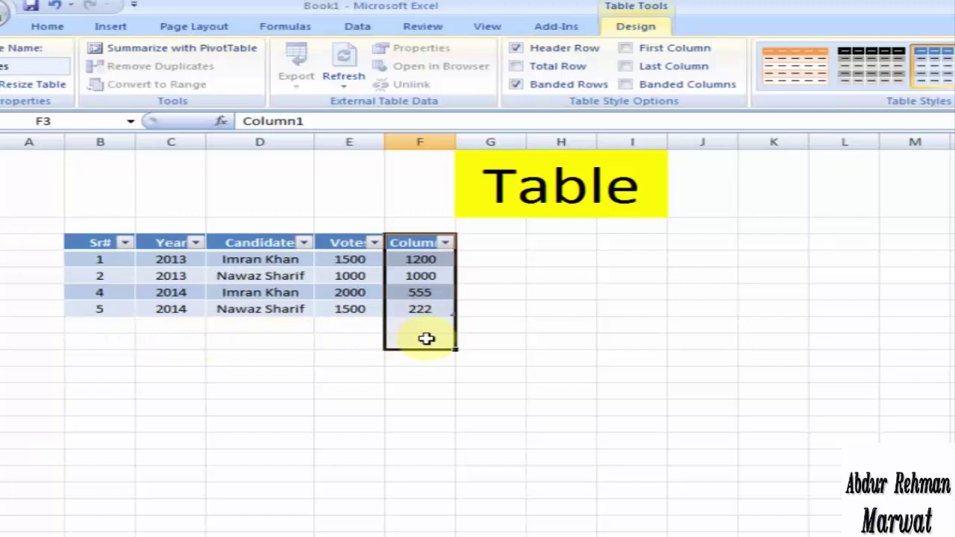
{"action": "left_click", "coordinate": [54, 6]}
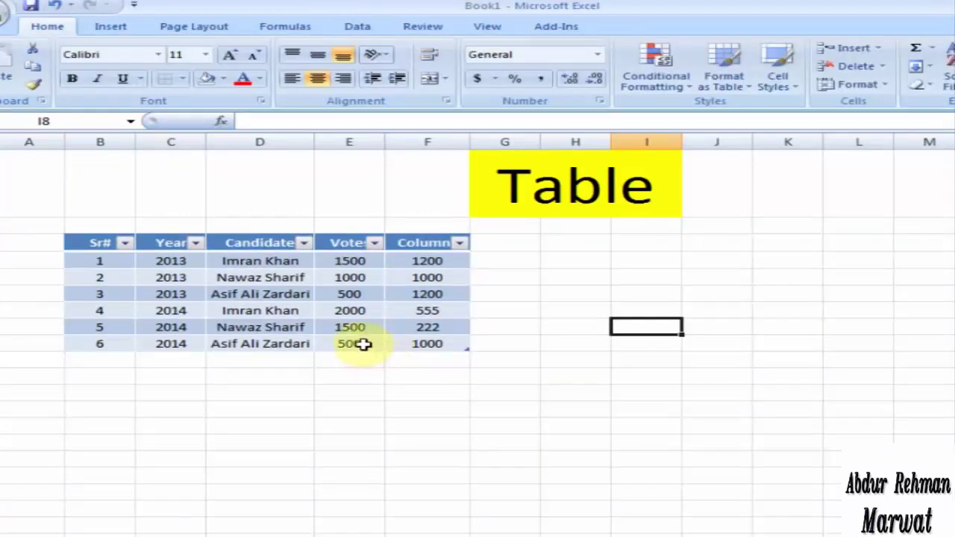
Step: Convert the table in B3:F9 to a normal range
{"action": "left_click", "coordinate": [228, 277]}
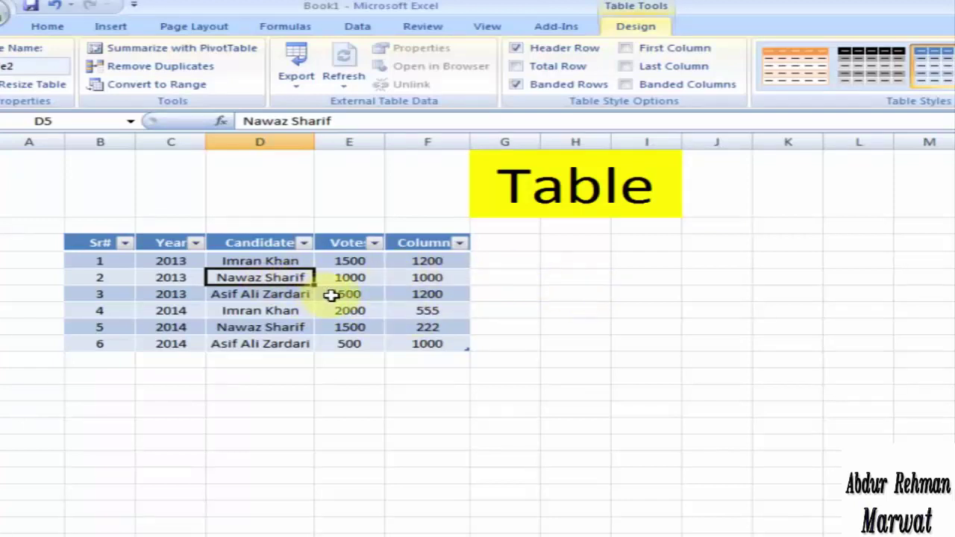
{"action": "left_click", "coordinate": [582, 290]}
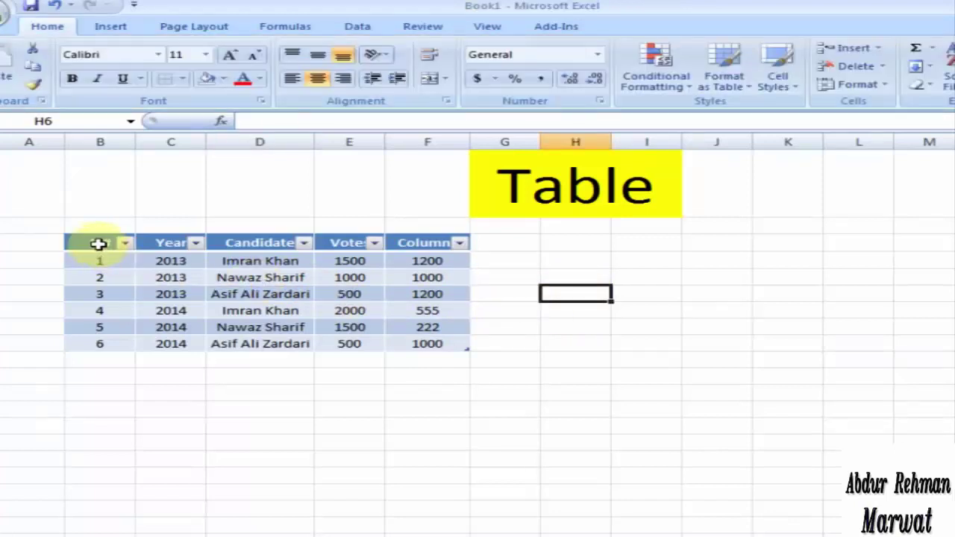
{"action": "left_click_drag", "start_coordinate": [97, 243], "coordinate": [422, 341]}
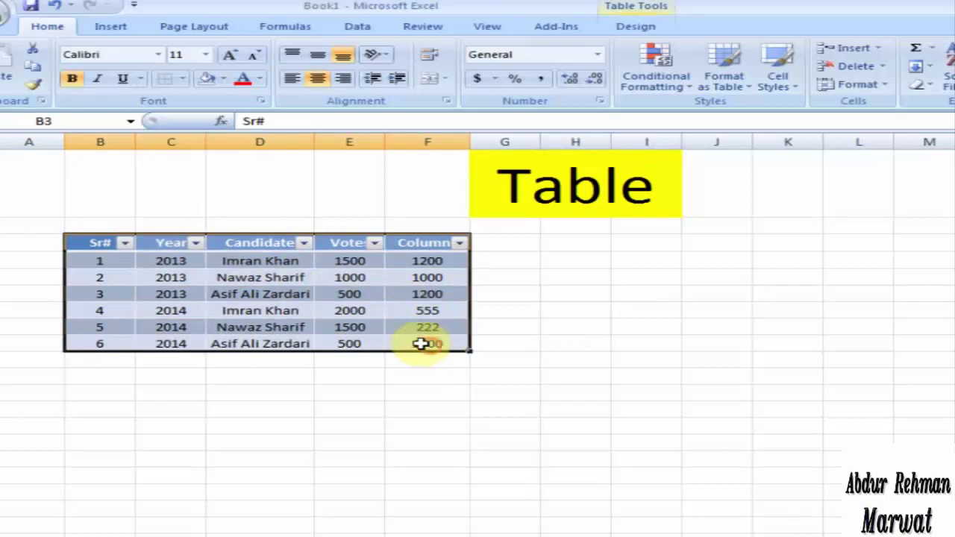
{"action": "left_click", "coordinate": [108, 28]}
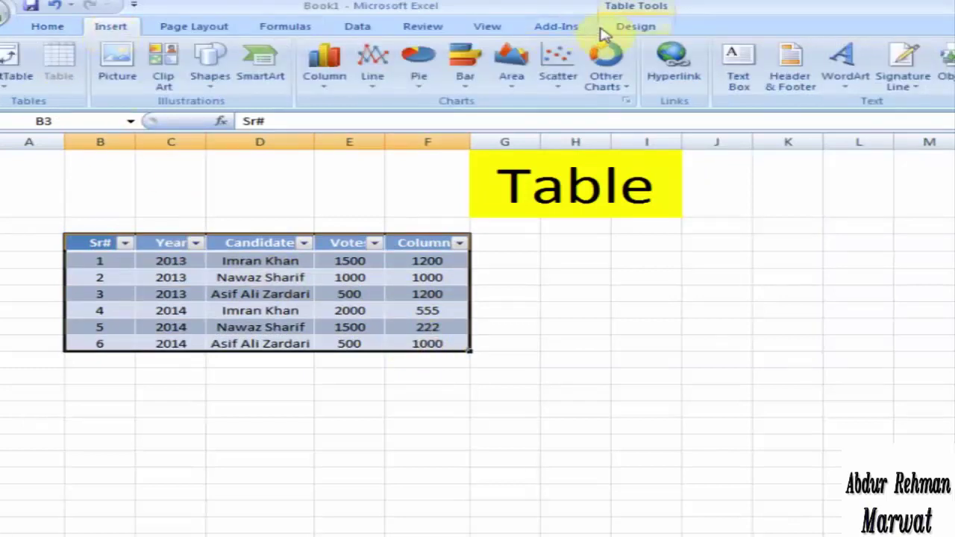
{"action": "left_click", "coordinate": [640, 30]}
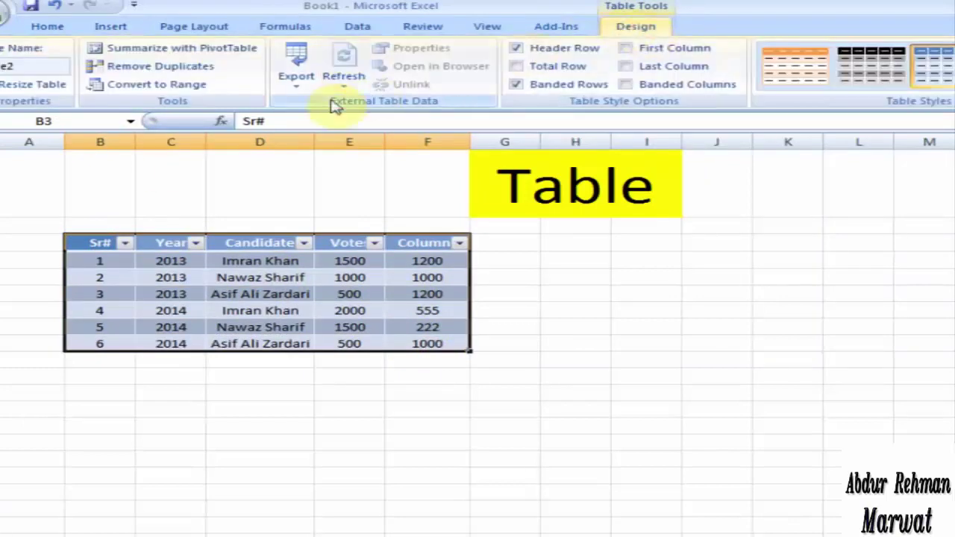
{"action": "left_click", "coordinate": [132, 88]}
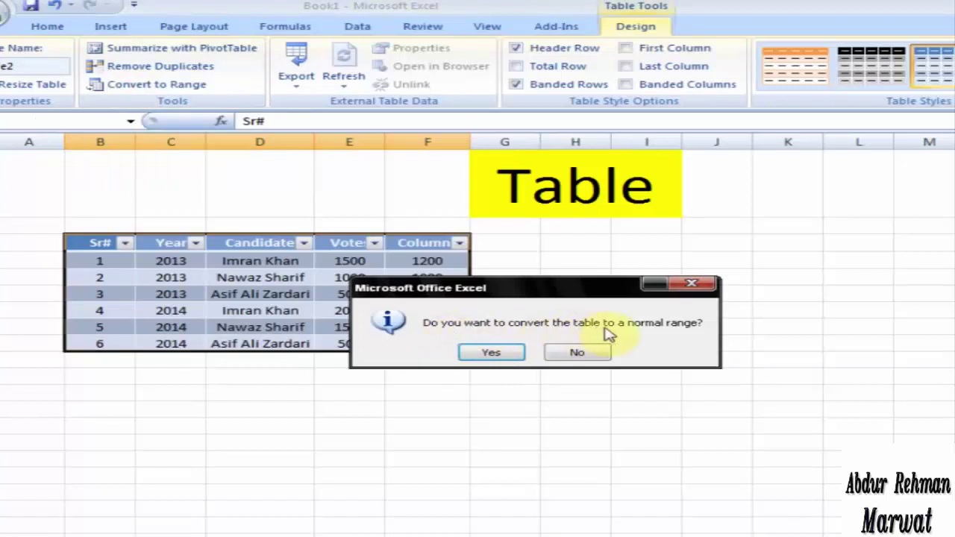
{"action": "left_click", "coordinate": [491, 355]}
{"action": "left_click", "coordinate": [545, 339]}
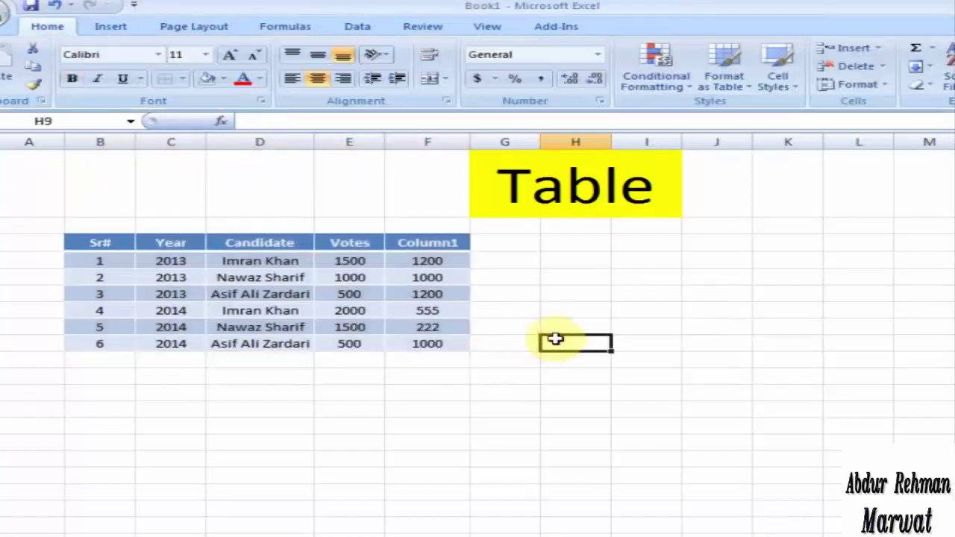
Step: Check whether the converted range B3:F9 still behaves as a table when its cells are selected
{"action": "left_click", "coordinate": [307, 277]}
{"action": "left_click", "coordinate": [98, 246]}
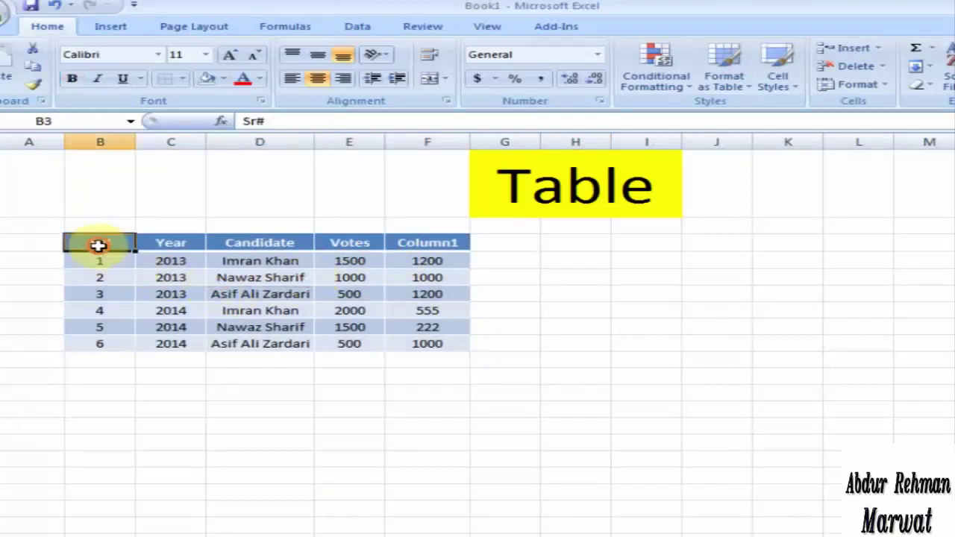
{"action": "left_click_drag", "start_coordinate": [98, 245], "coordinate": [420, 341]}
{"action": "left_click", "coordinate": [123, 28]}
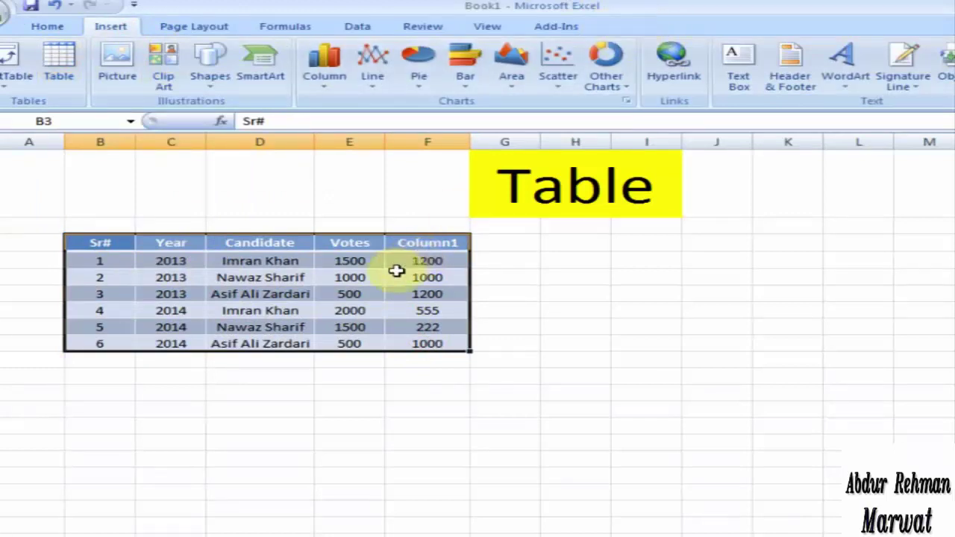
{"action": "left_click", "coordinate": [351, 310]}
{"action": "left_click", "coordinate": [256, 293]}
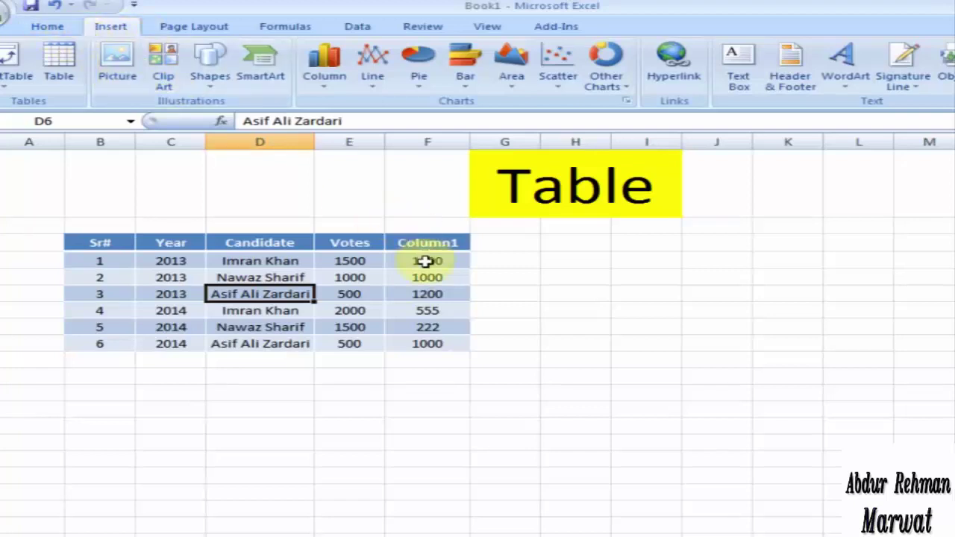
Step: Try removing duplicates from F4:F9 only, continuing with the current selection and without headers, and undo the removal
{"action": "left_click_drag", "start_coordinate": [424, 261], "coordinate": [427, 339]}
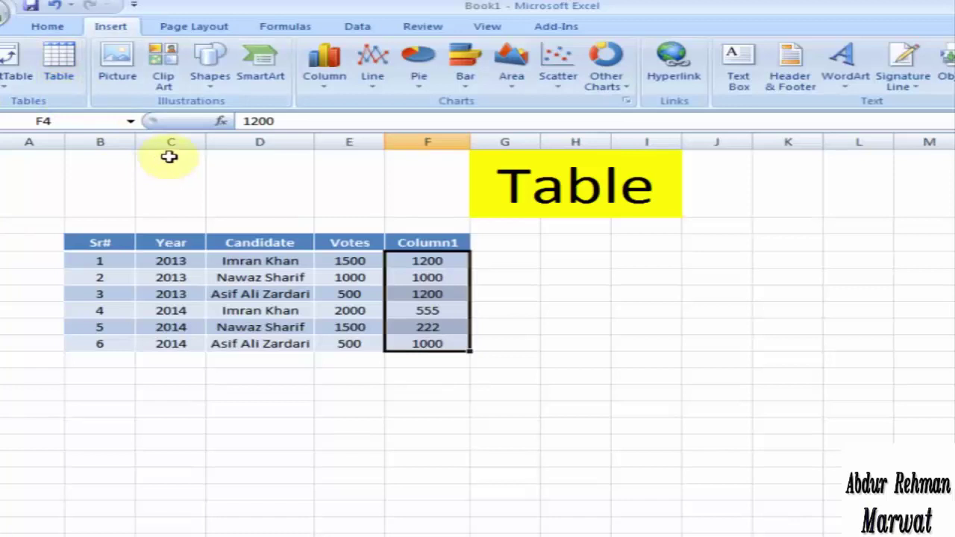
{"action": "left_click", "coordinate": [370, 32]}
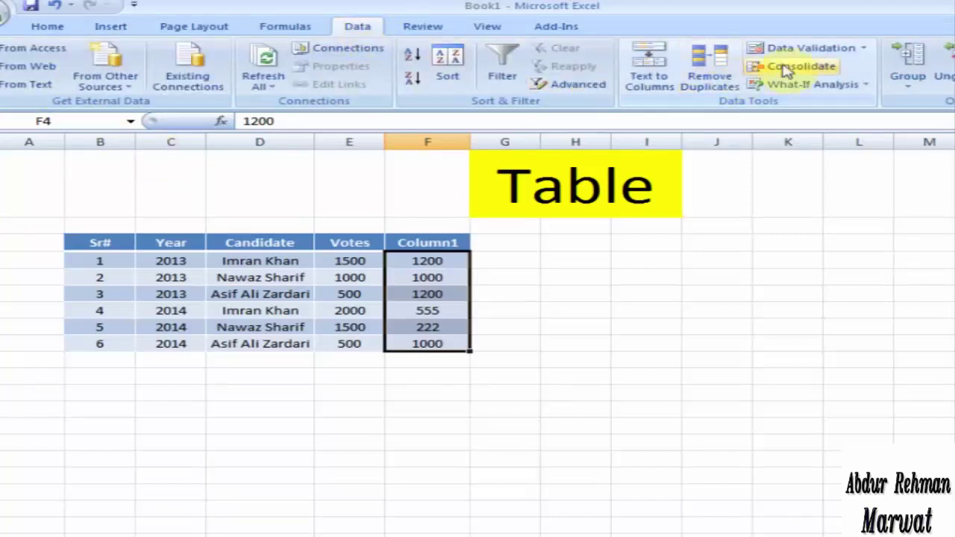
{"action": "left_click", "coordinate": [711, 88]}
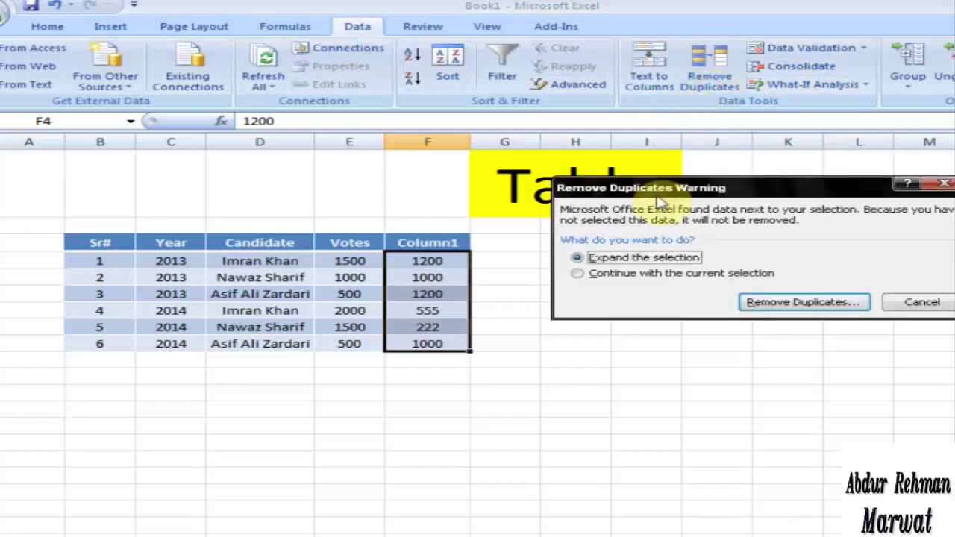
{"action": "left_click", "coordinate": [616, 273]}
{"action": "left_click", "coordinate": [796, 302]}
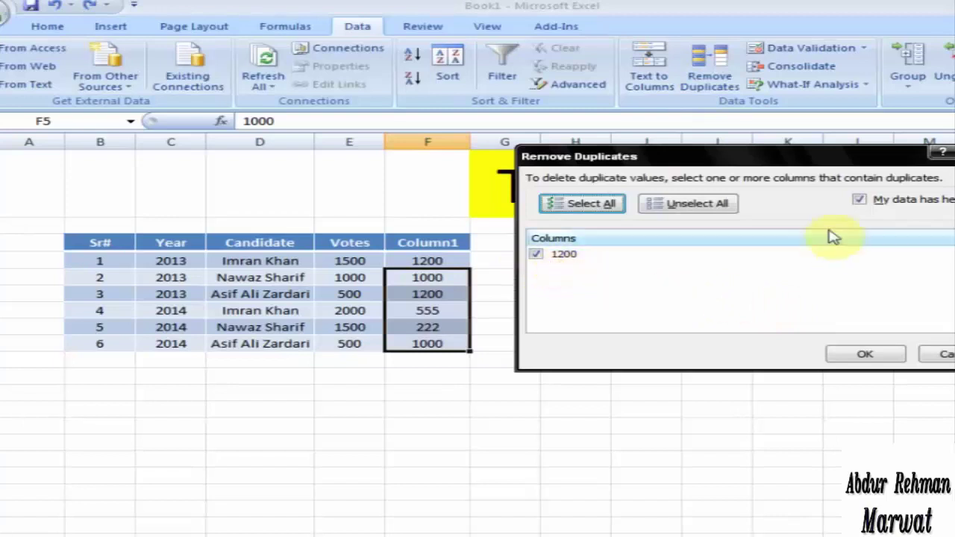
{"action": "left_click", "coordinate": [859, 200]}
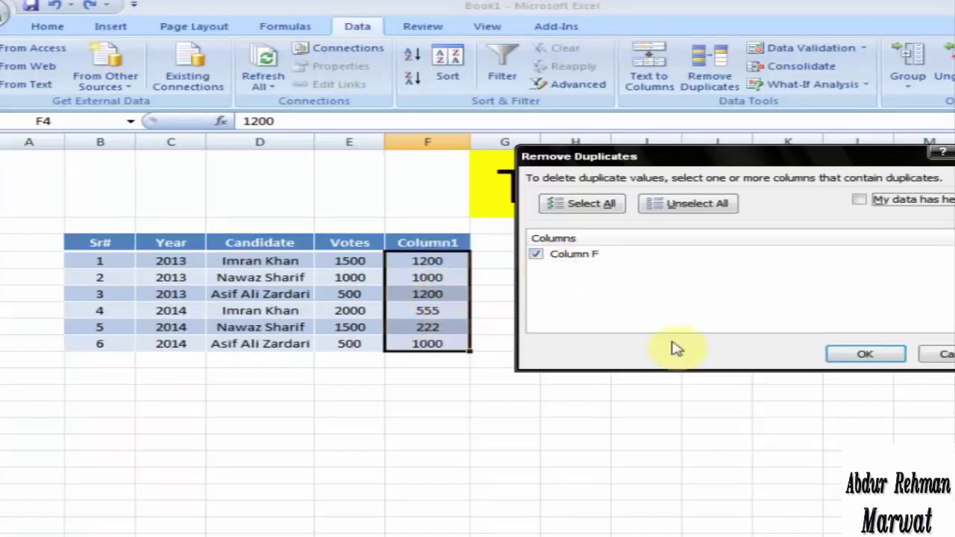
{"action": "left_click", "coordinate": [847, 355]}
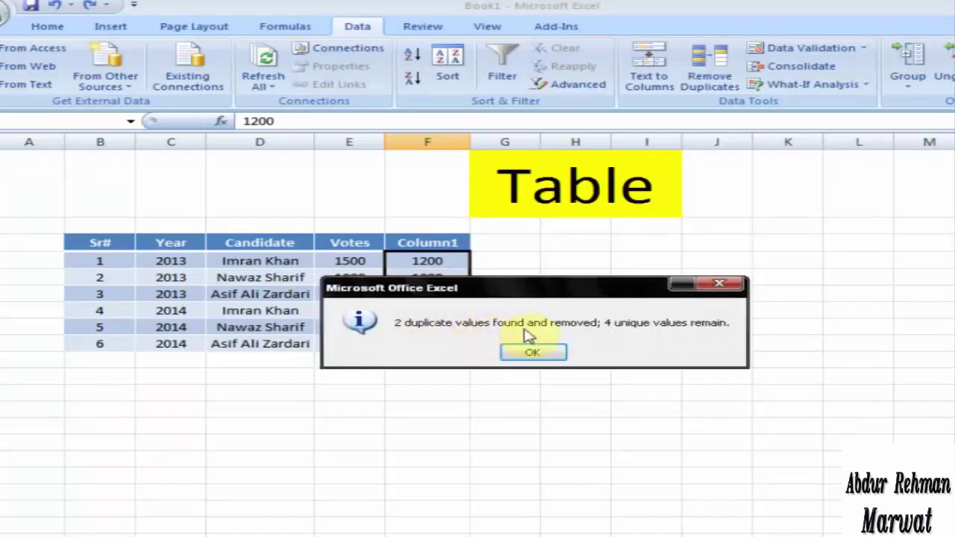
{"action": "left_click", "coordinate": [533, 354]}
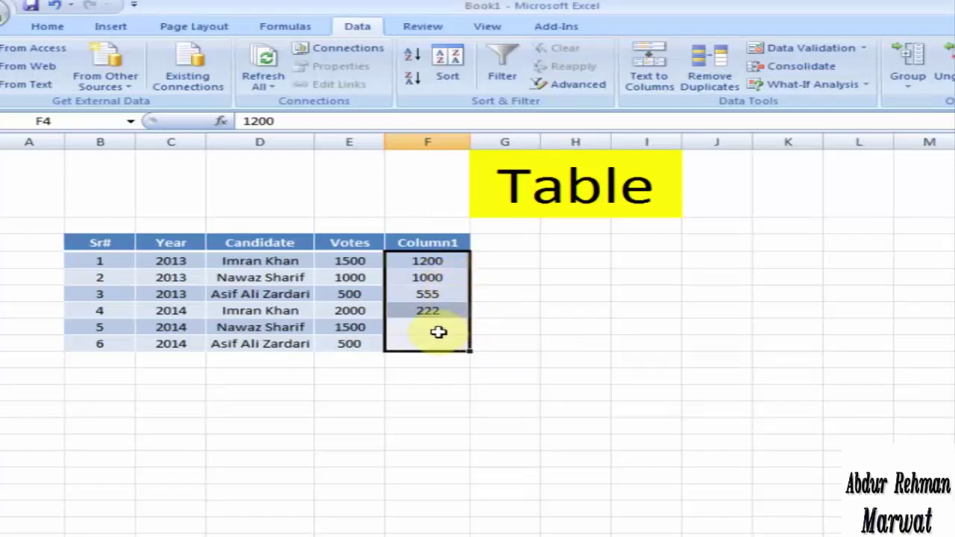
{"action": "left_click", "coordinate": [54, 10]}
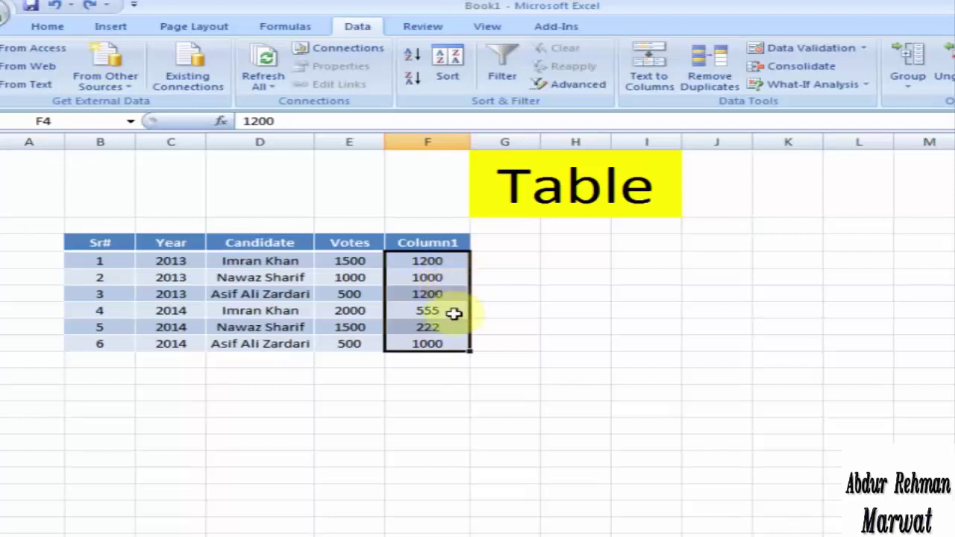
Step: Remove duplicates from F4:F9 again, keeping to the current selection with the header option off, and undo the removal
{"action": "left_click", "coordinate": [710, 87]}
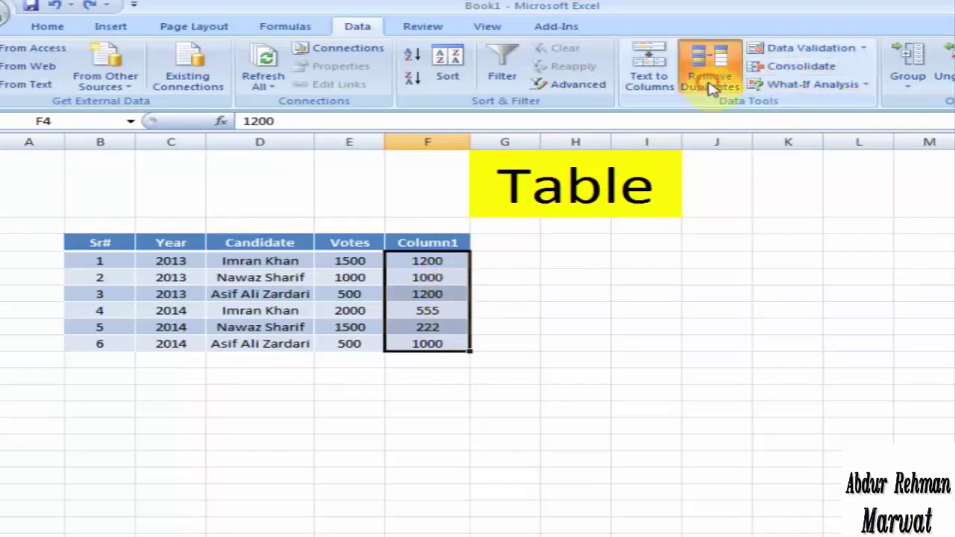
{"action": "left_click", "coordinate": [667, 275]}
{"action": "left_click", "coordinate": [755, 301]}
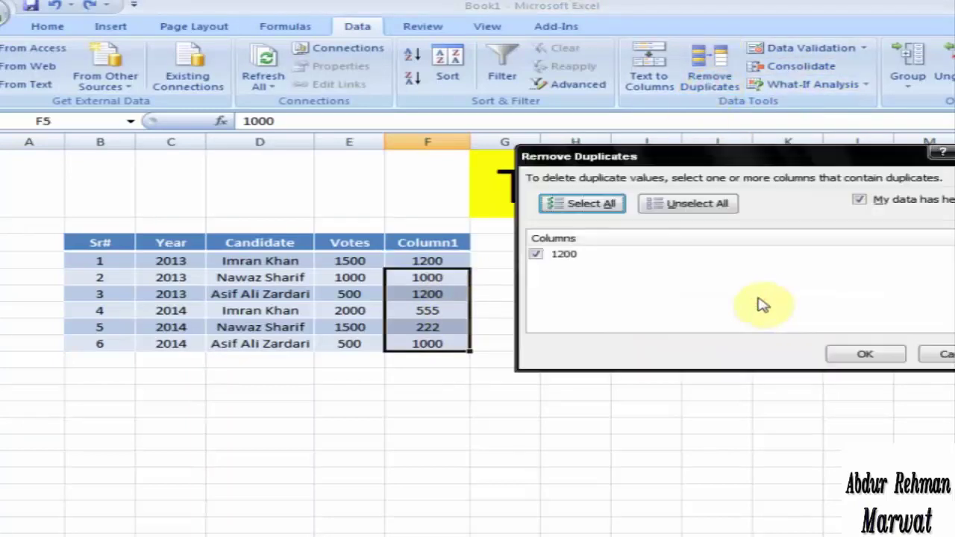
{"action": "left_click", "coordinate": [860, 200]}
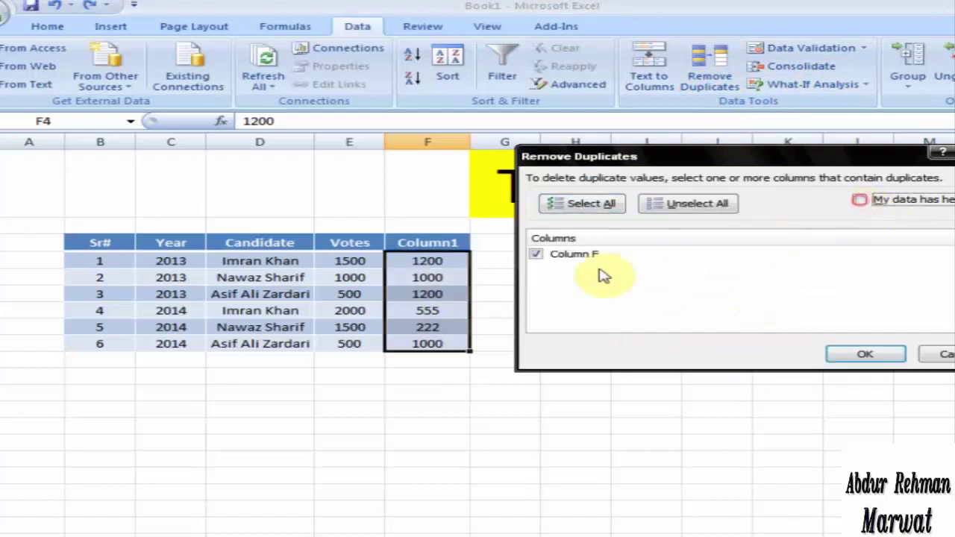
{"action": "left_click", "coordinate": [843, 354]}
{"action": "left_click", "coordinate": [548, 355]}
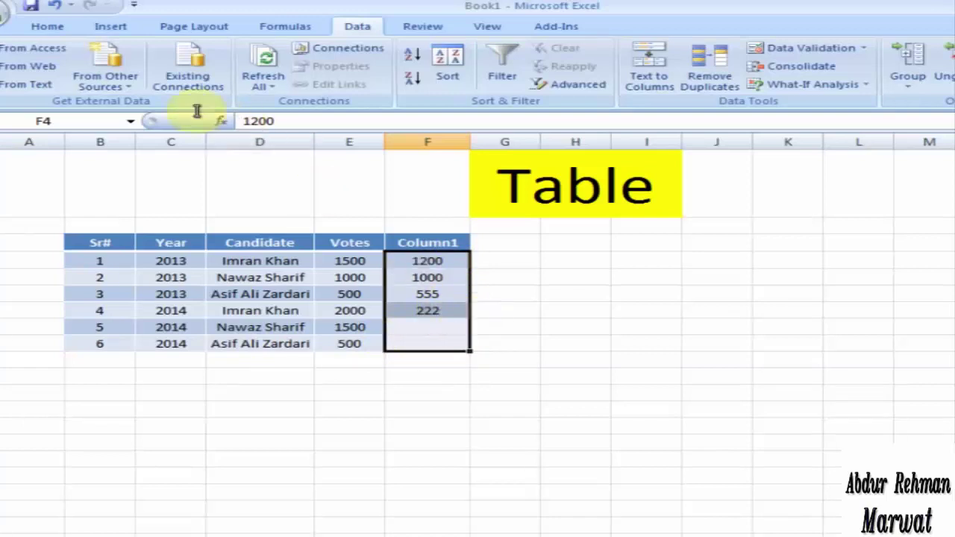
{"action": "left_click", "coordinate": [112, 29]}
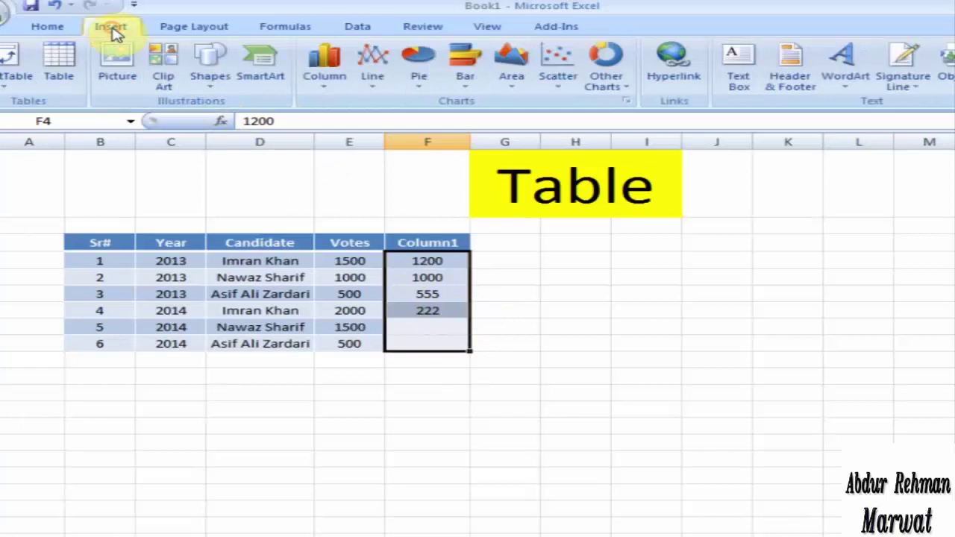
{"action": "left_click", "coordinate": [57, 6]}
Step: Create a table with headers from the range B3:F9
{"action": "left_click_drag", "start_coordinate": [112, 243], "coordinate": [414, 350]}
{"action": "left_click", "coordinate": [78, 84]}
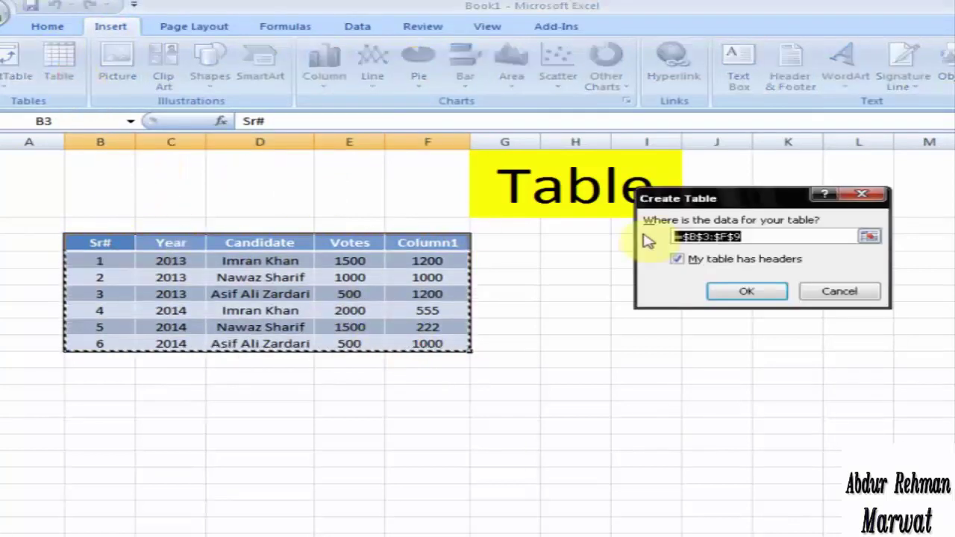
{"action": "left_click", "coordinate": [734, 292]}
Step: Remove duplicate rows from the new table by comparing only Column1, excluding Sr#, Year, Candidate and Votes, and undo the removal
{"action": "left_click", "coordinate": [438, 341]}
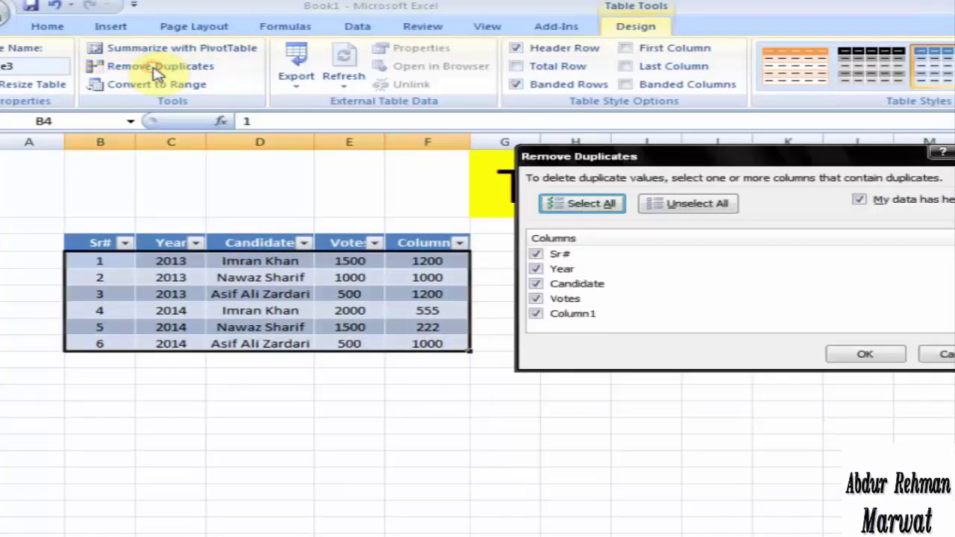
{"action": "left_click", "coordinate": [157, 67]}
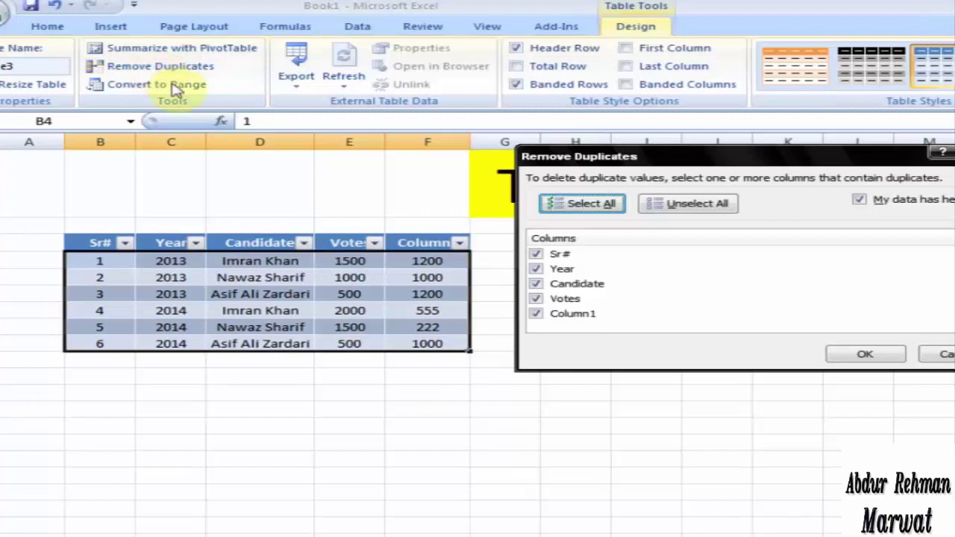
{"action": "left_click", "coordinate": [539, 254]}
{"action": "left_click", "coordinate": [538, 268]}
{"action": "left_click", "coordinate": [538, 284]}
{"action": "left_click", "coordinate": [537, 299]}
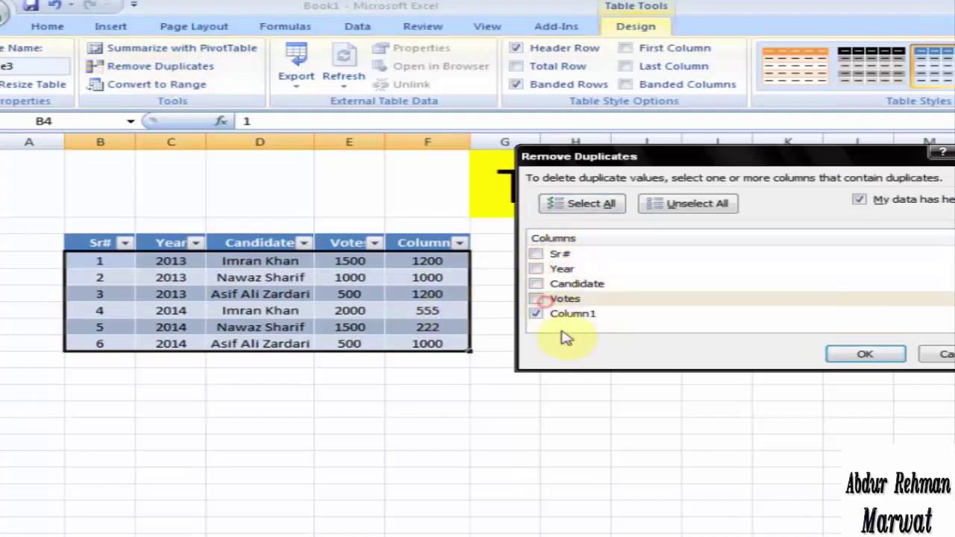
{"action": "left_click", "coordinate": [851, 355]}
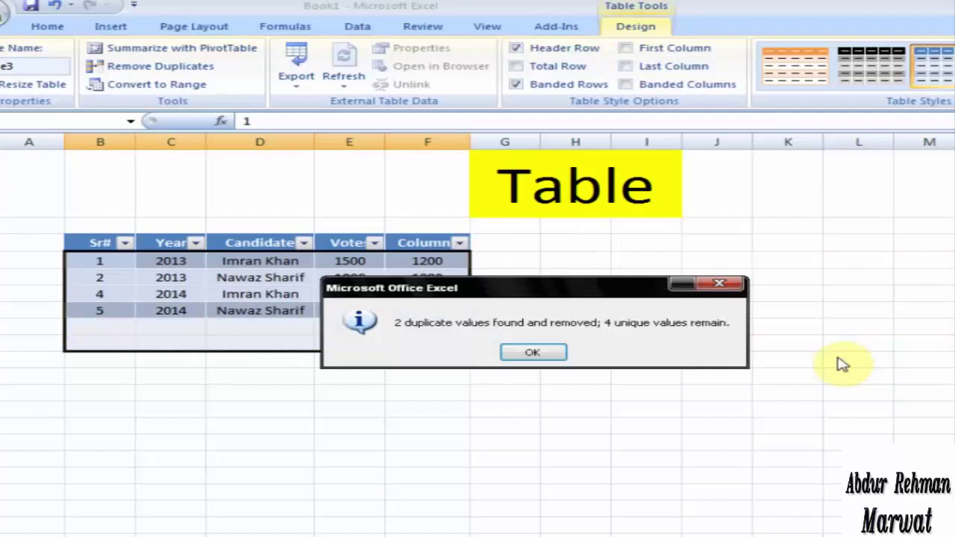
{"action": "left_click", "coordinate": [532, 355]}
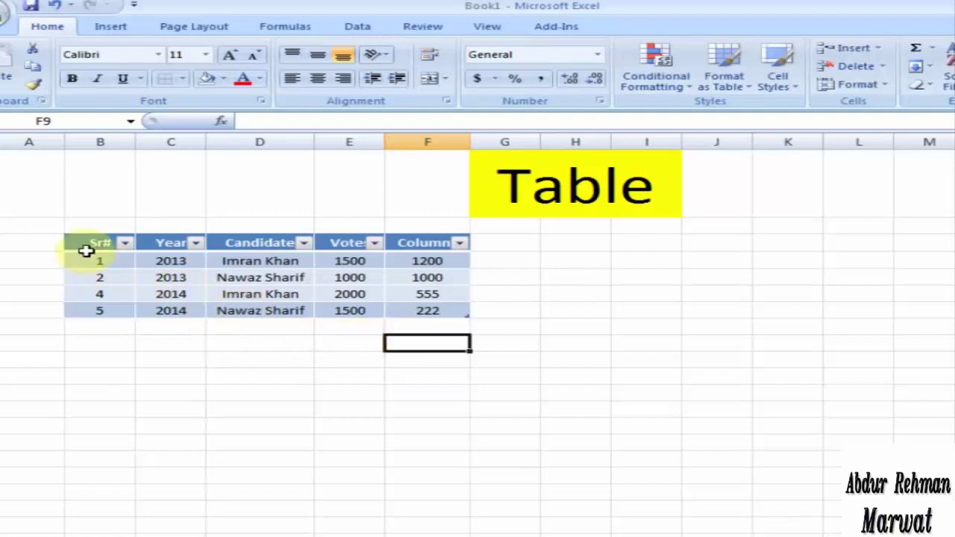
{"action": "left_click_drag", "start_coordinate": [85, 246], "coordinate": [403, 325]}
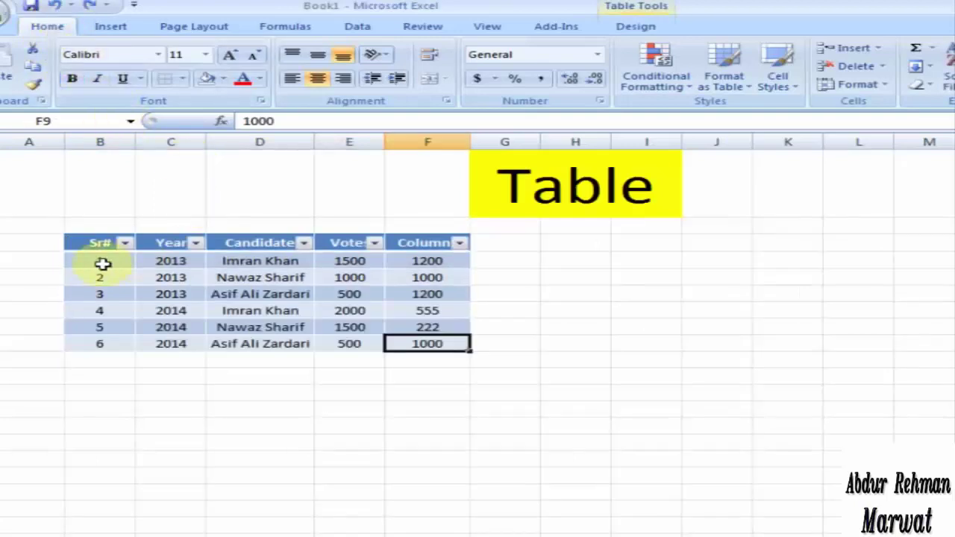
Step: Select the table B3:F9, view the options for exporting it to a SharePoint list, and cancel the export
{"action": "left_click_drag", "start_coordinate": [89, 243], "coordinate": [412, 343]}
{"action": "left_click", "coordinate": [128, 30]}
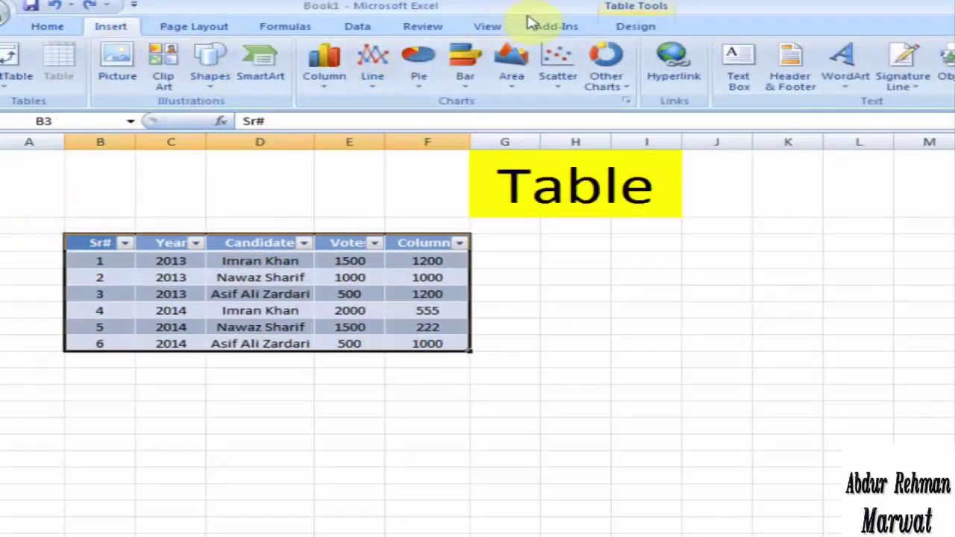
{"action": "left_click", "coordinate": [626, 27]}
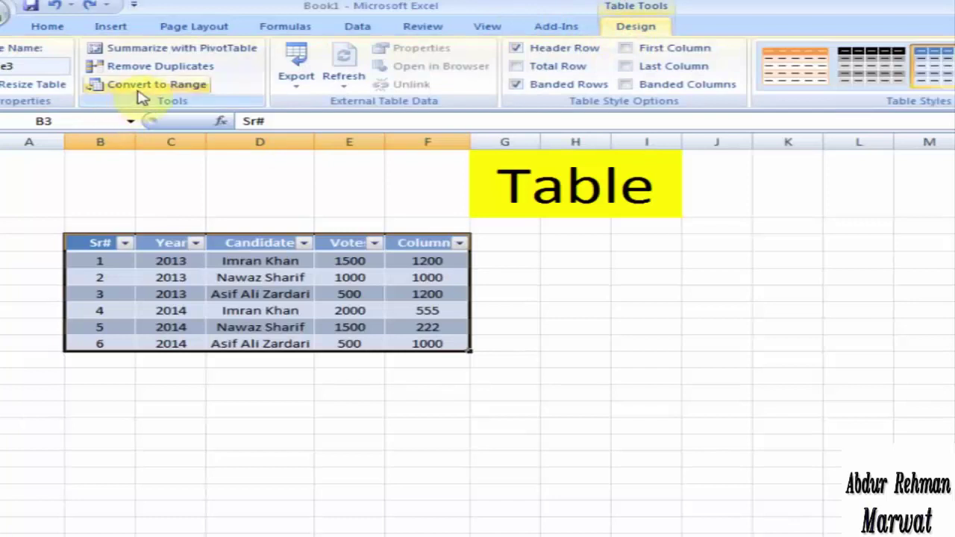
{"action": "left_click", "coordinate": [309, 82]}
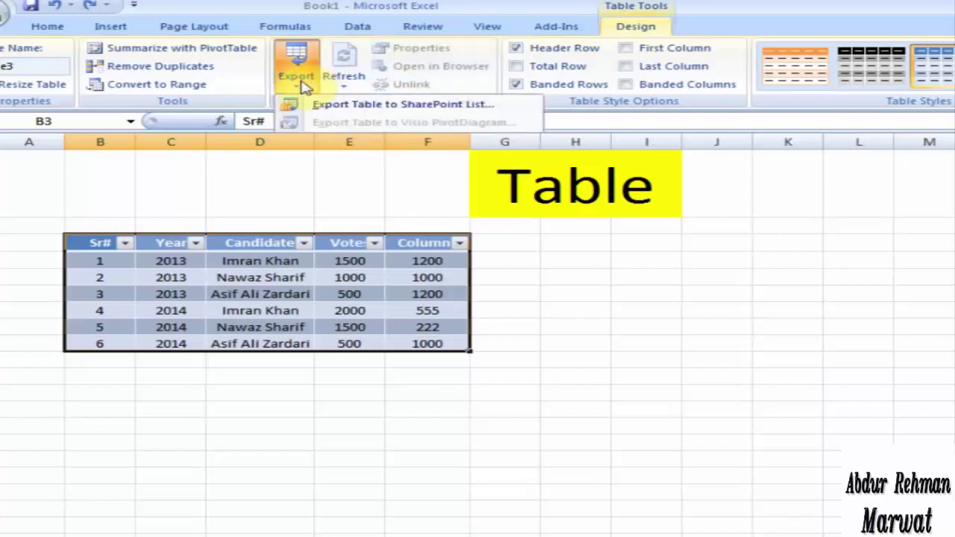
{"action": "left_click", "coordinate": [383, 106]}
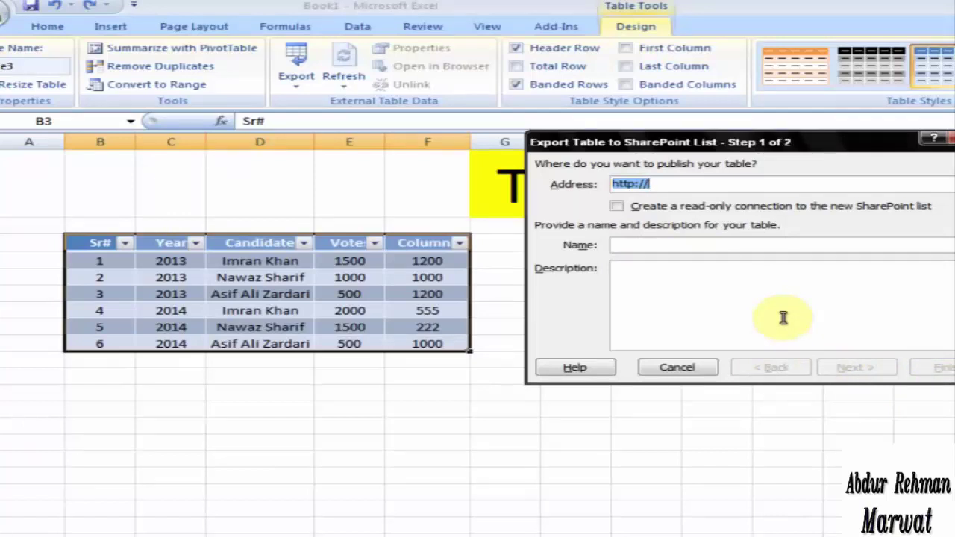
{"action": "left_click", "coordinate": [687, 369]}
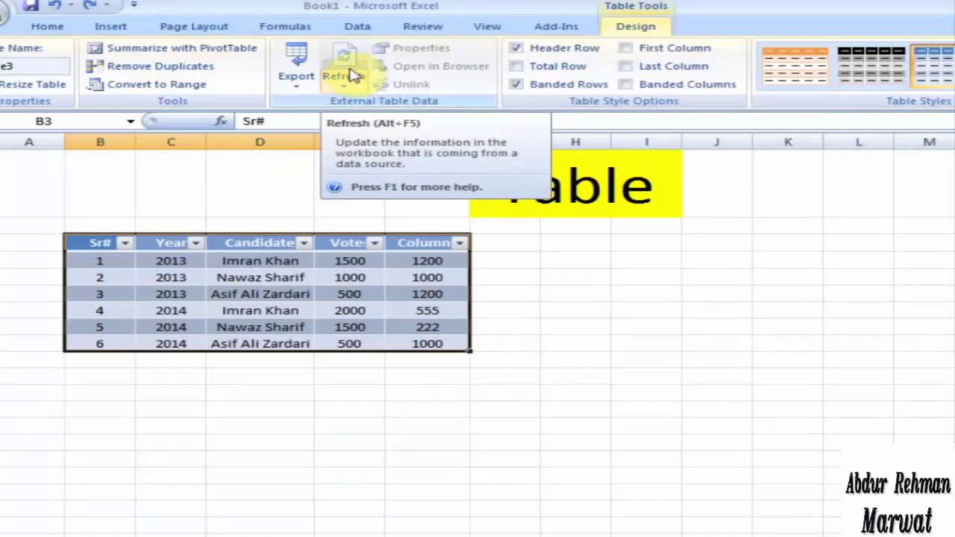
Step: Refresh all external data in the workbook
{"action": "left_click", "coordinate": [354, 76]}
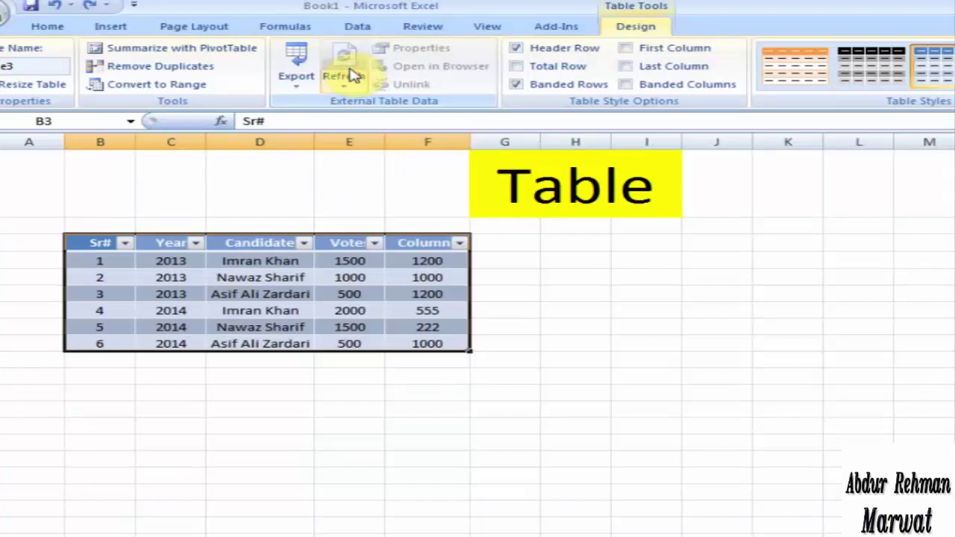
{"action": "left_click", "coordinate": [353, 82]}
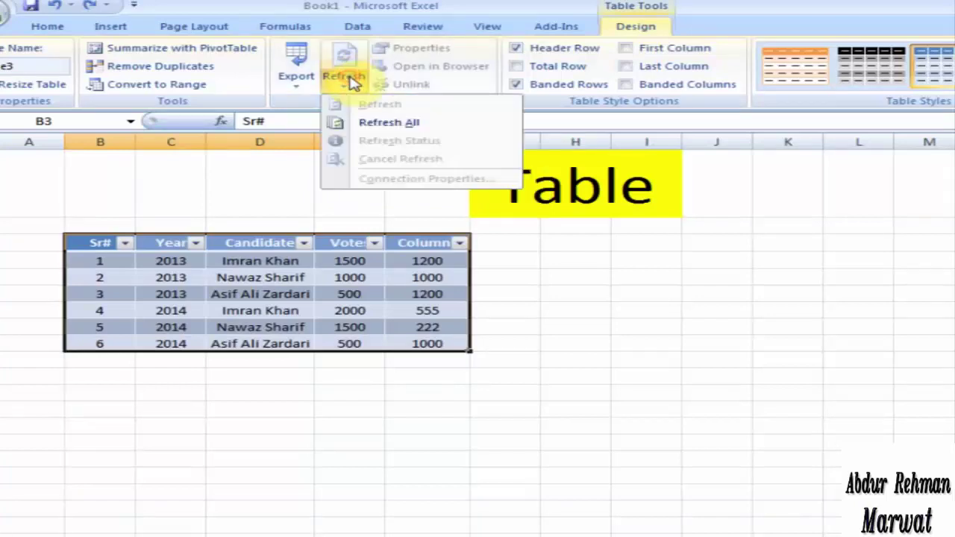
{"action": "left_click", "coordinate": [394, 123]}
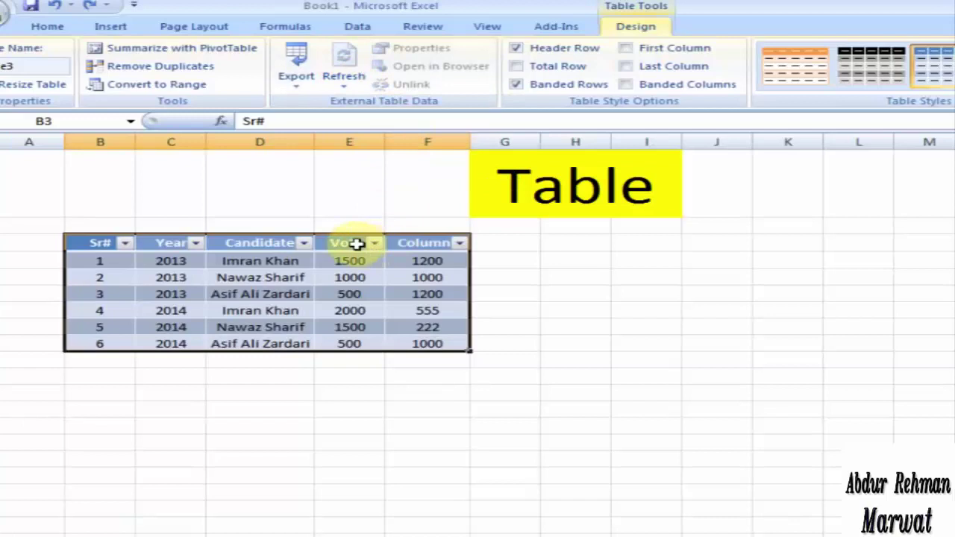